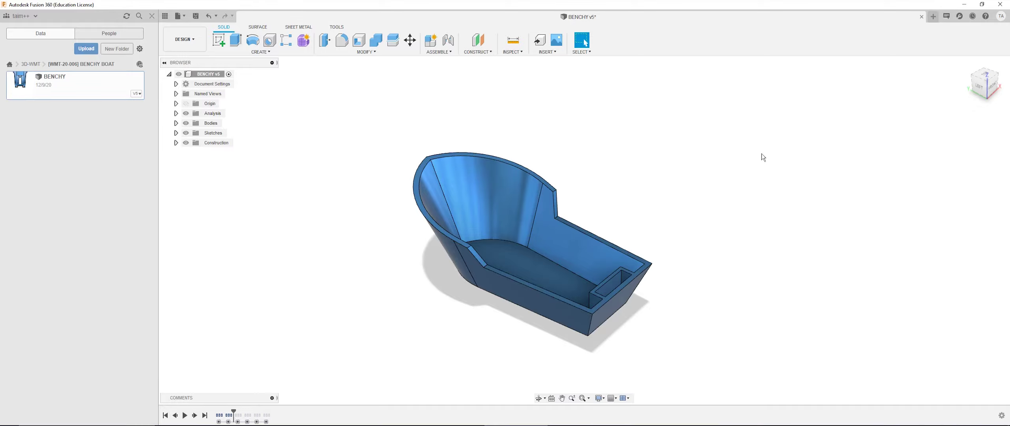
Roll the timeline forward past the stern features and orbit to inspect the inlet holes and slot.
middle_click_drag(637, 277, 584, 289, "shift")
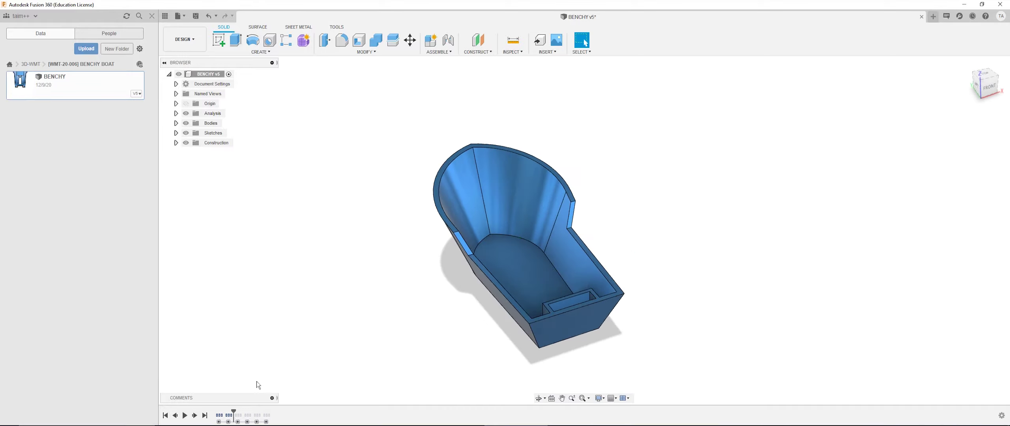
left_click_drag(234, 412, 242, 412)
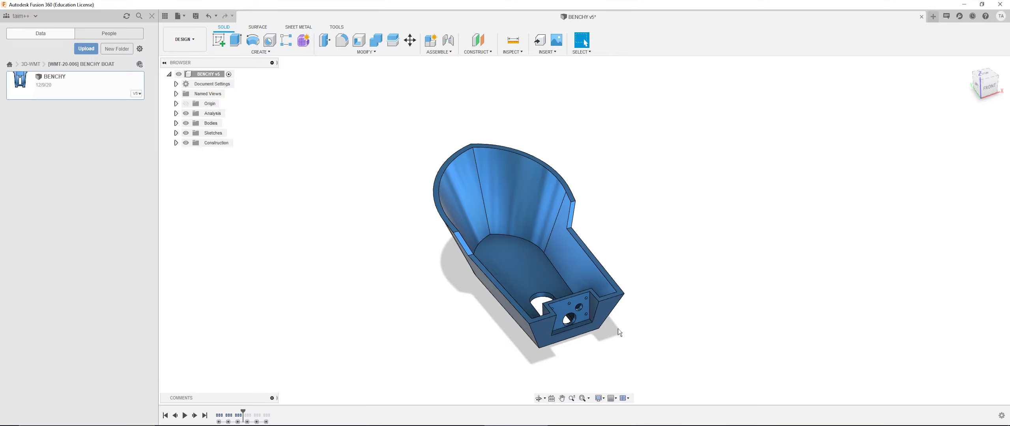
scroll(618, 329, "up", 3)
middle_click_drag(571, 317, 539, 264, "shift")
middle_click_drag(562, 292, 523, 315, "shift")
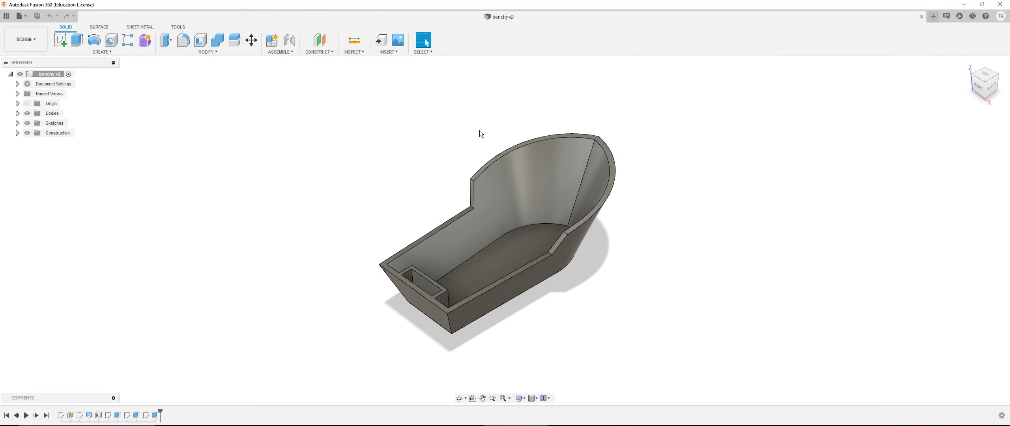
Orbit and zoom in on the benchy v2 stern's rectangular inlet pocket.
middle_click_drag(480, 131, 393, 290, "shift")
scroll(501, 270, "up", 3)
scroll(460, 277, "up", 3)
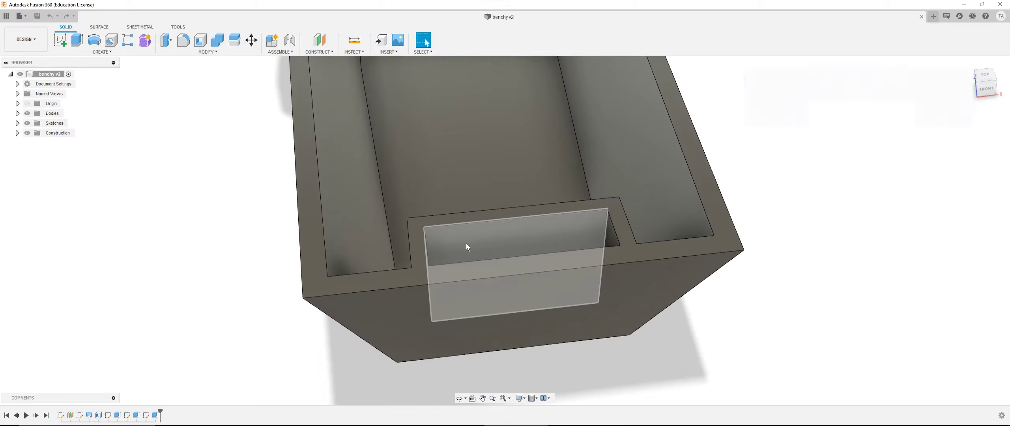
Cut-extrude the inlet face about 13.7 mm into the stern wall.
middle_click_drag(523, 274, 531, 253)
middle_click_drag(530, 253, 539, 193, "shift")
middle_click_drag(538, 221, 533, 265)
scroll(451, 201, "down", 3)
mouse_move(462, 189)
middle_mouse_down("shift")
mouse_move(463, 229)
mouse_move(449, 195)
middle_mouse_up("shift")
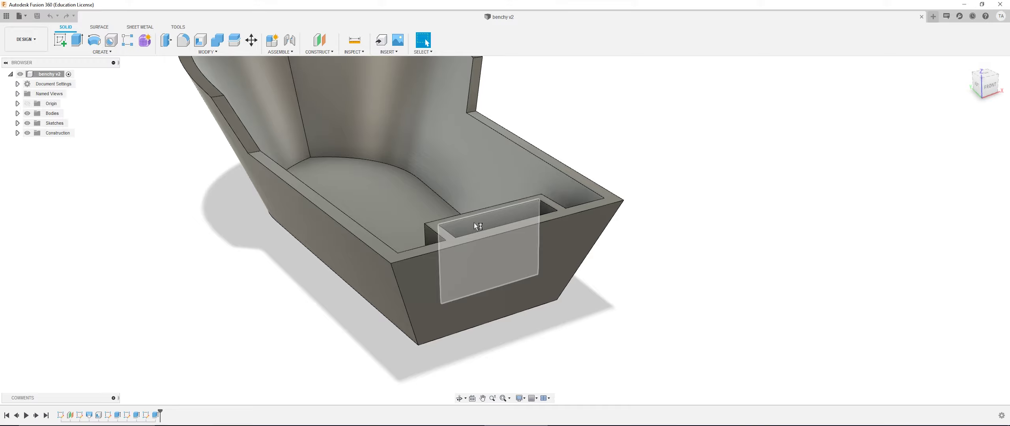
middle_click_drag(474, 222, 446, 251, "shift")
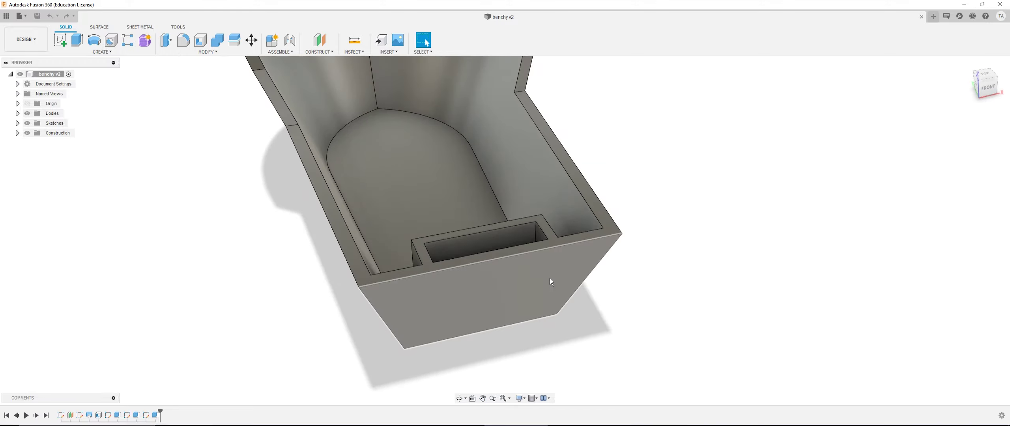
middle_click_drag(548, 279, 342, 154, "shift")
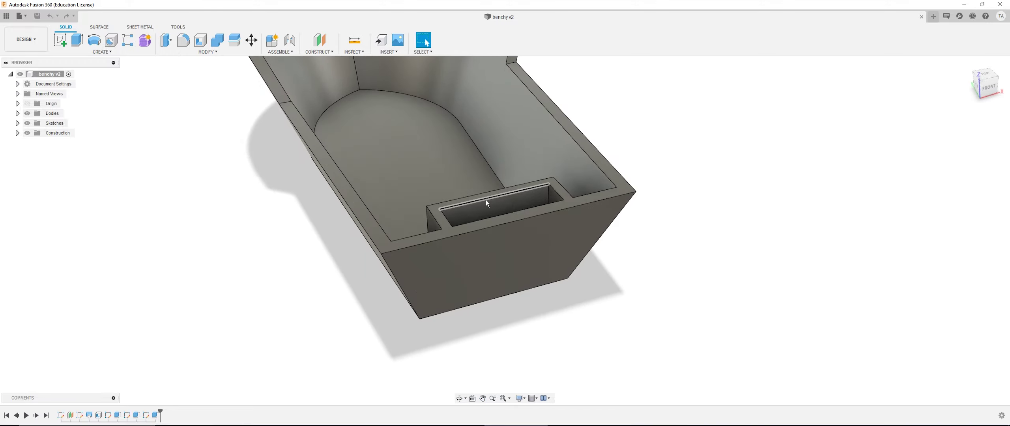
key("e")
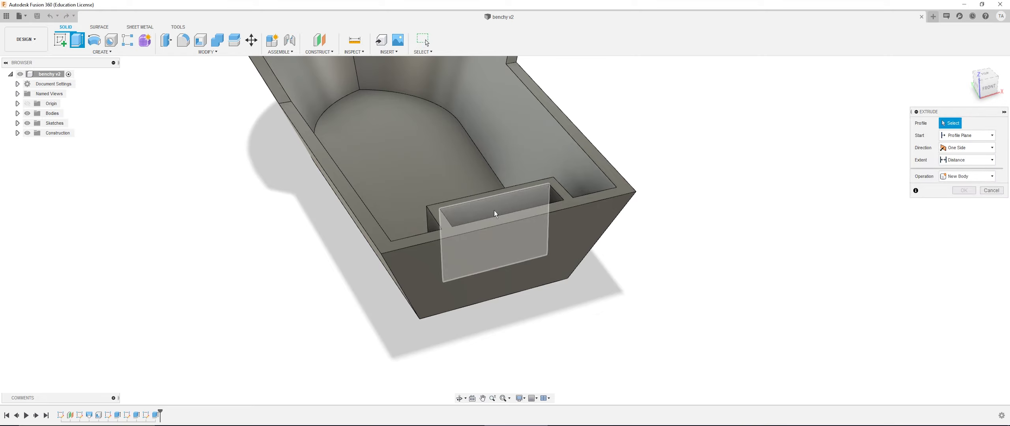
left_click(494, 210)
middle_click_drag(481, 206, 470, 212)
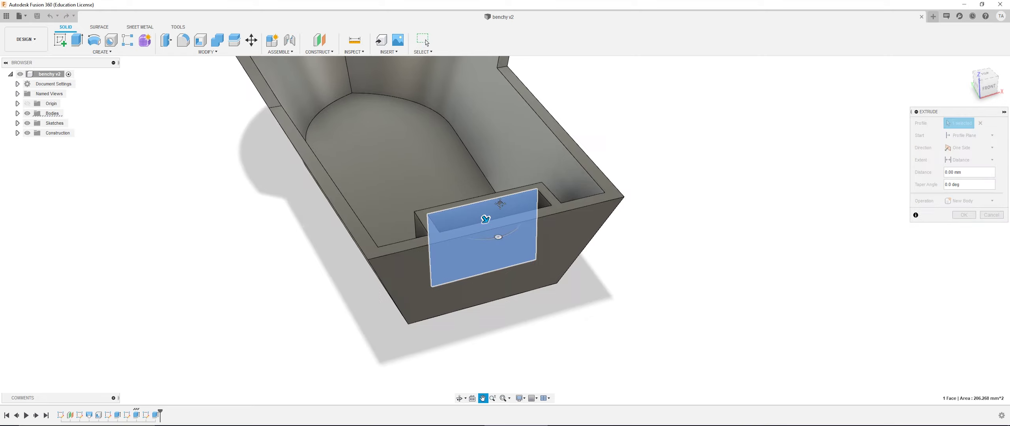
left_click_drag(488, 220, 538, 268)
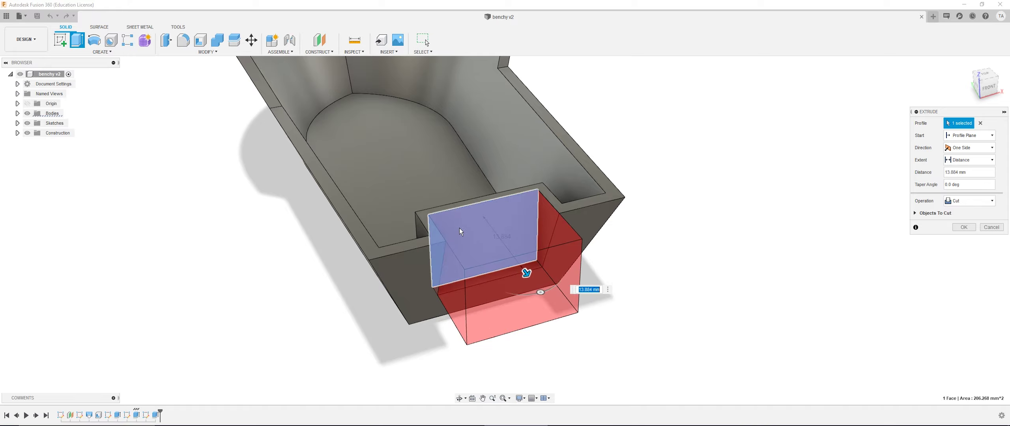
left_click(964, 227)
Re-centre the notched stern in view and start a new sketch.
middle_click_drag(752, 250, 719, 241, "shift")
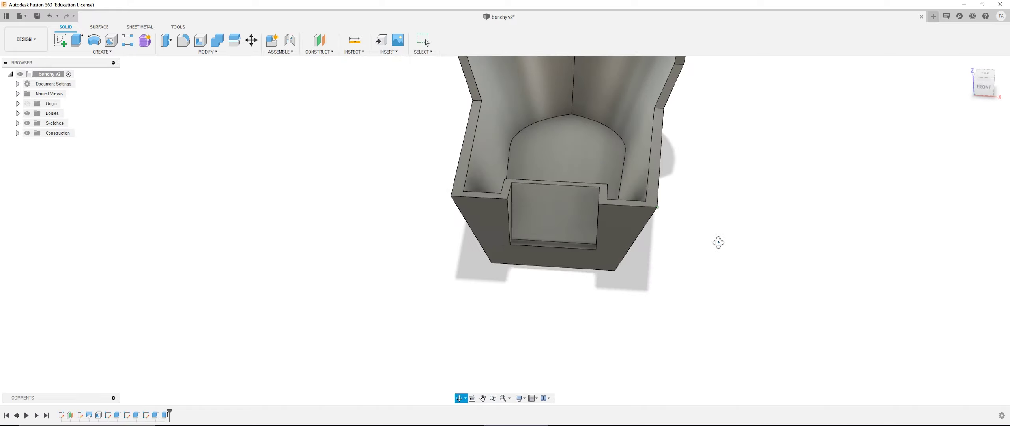
middle_click_drag(584, 205, 569, 228)
scroll(560, 227, "up", 4)
scroll(562, 213, "down", 1)
middle_click_drag(566, 193, 531, 215)
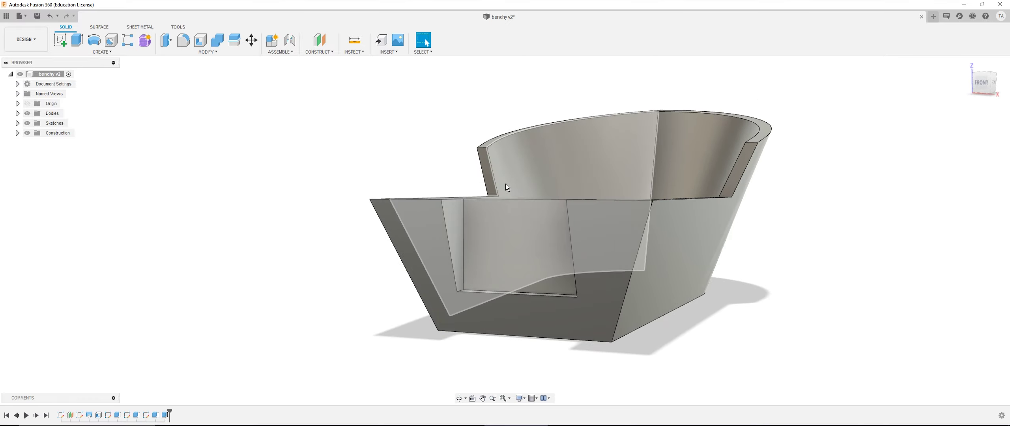
left_click(60, 43)
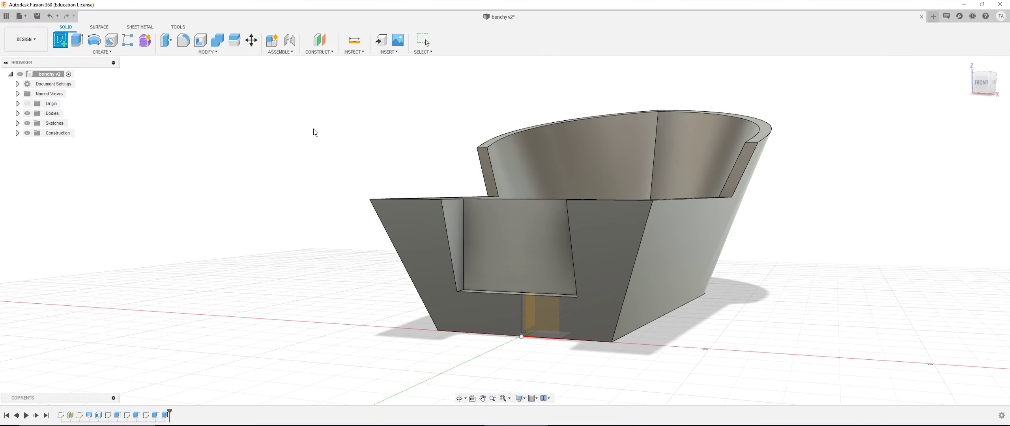
Sketch on the inlet pocket face and project its rectangular outline.
left_click(525, 239)
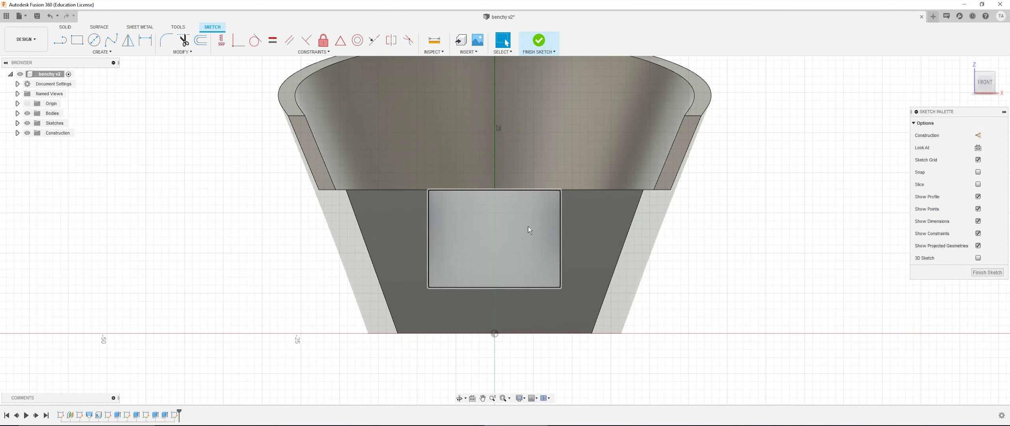
key("p")
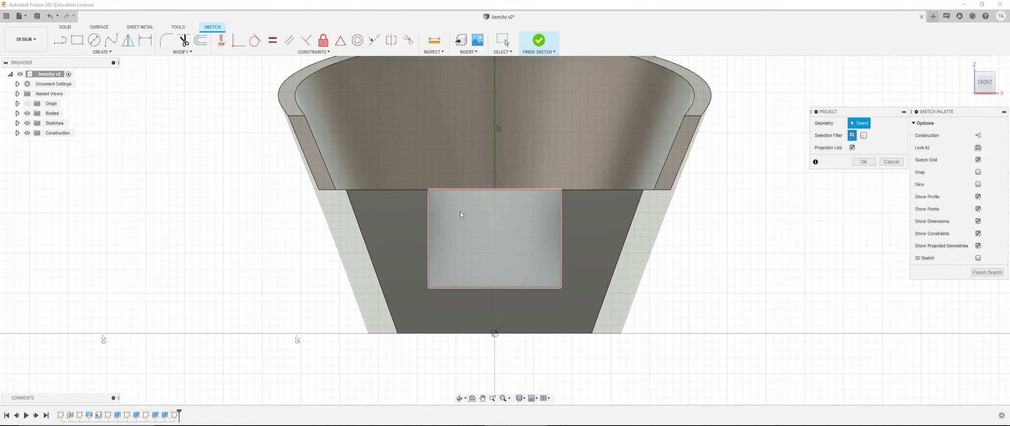
left_click(461, 213)
left_click(863, 162)
mouse_move(484, 212)
middle_mouse_down()
mouse_move(495, 198)
mouse_move(485, 206)
middle_mouse_up()
scroll(507, 196, "up", 2)
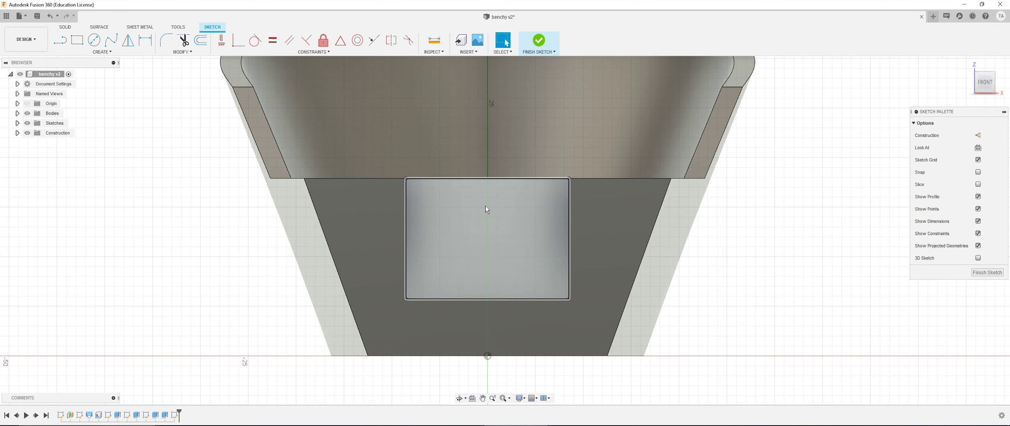
Draw a vertical and a horizontal line through the rectangle's edge midpoints.
key("l")
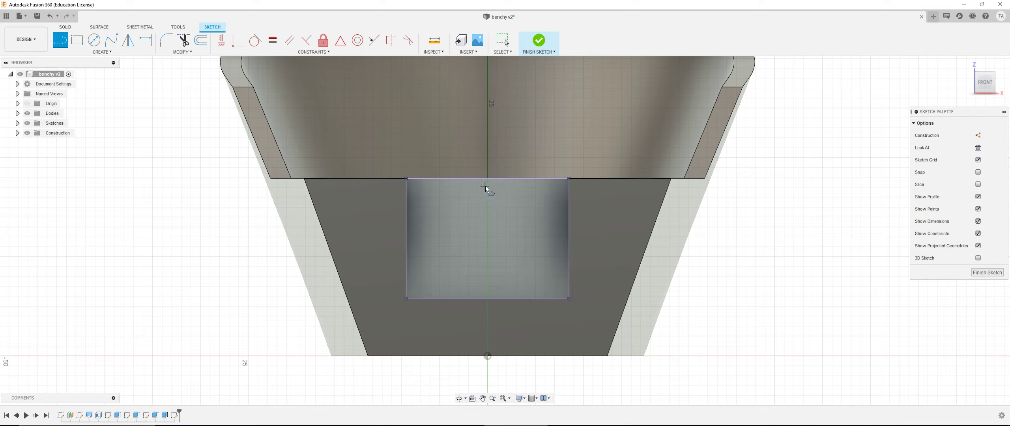
left_click(490, 179)
left_click(489, 298)
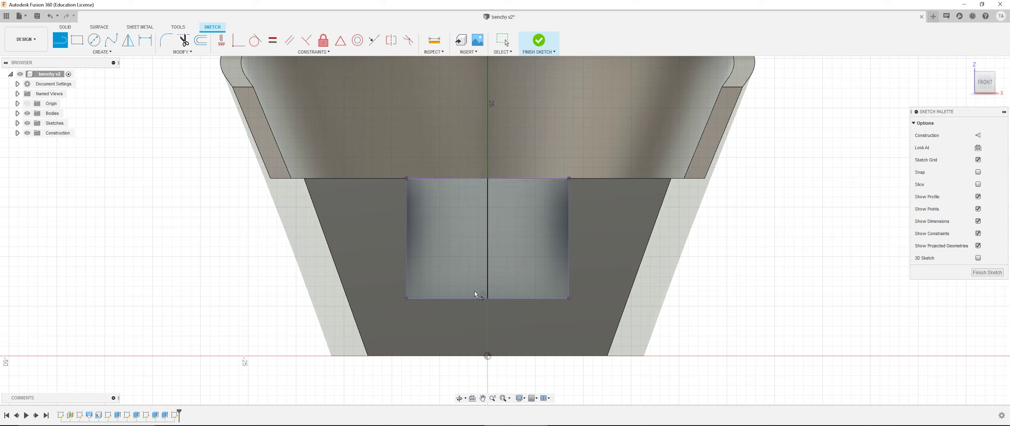
key("Escape")
key("l")
left_click(407, 238)
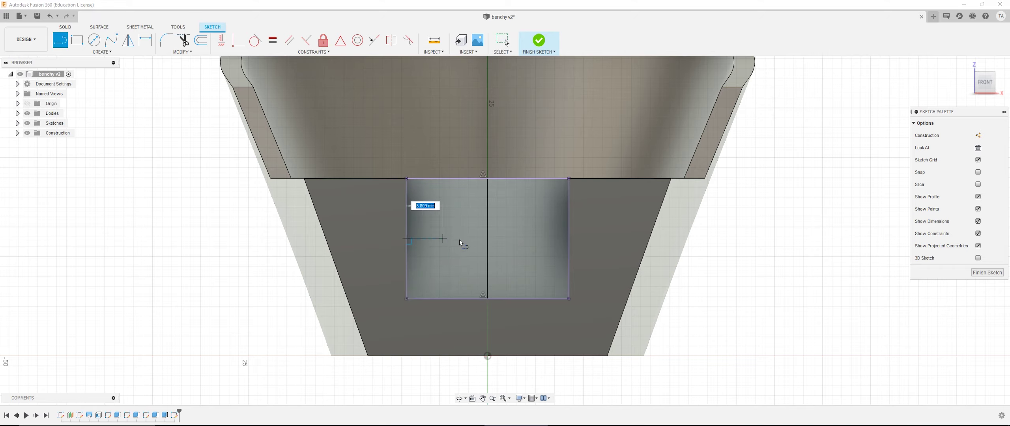
left_click(569, 239)
key("Escape")
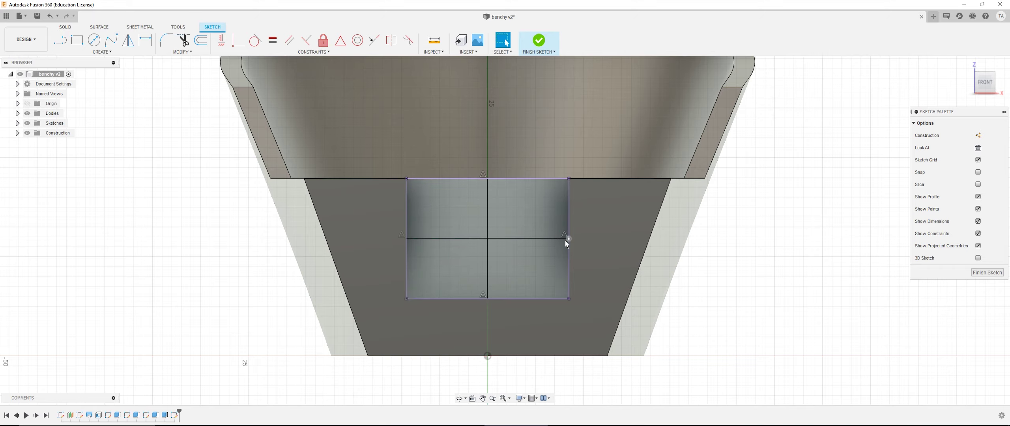
scroll(553, 237, "down", 1)
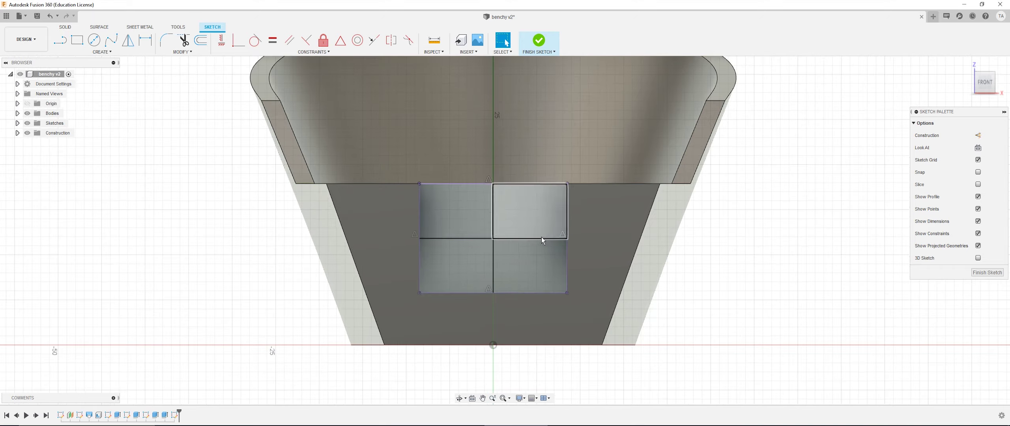
Click through the four quadrant profiles created by the crossing lines.
left_click(477, 239)
left_click(461, 282)
left_click(527, 277)
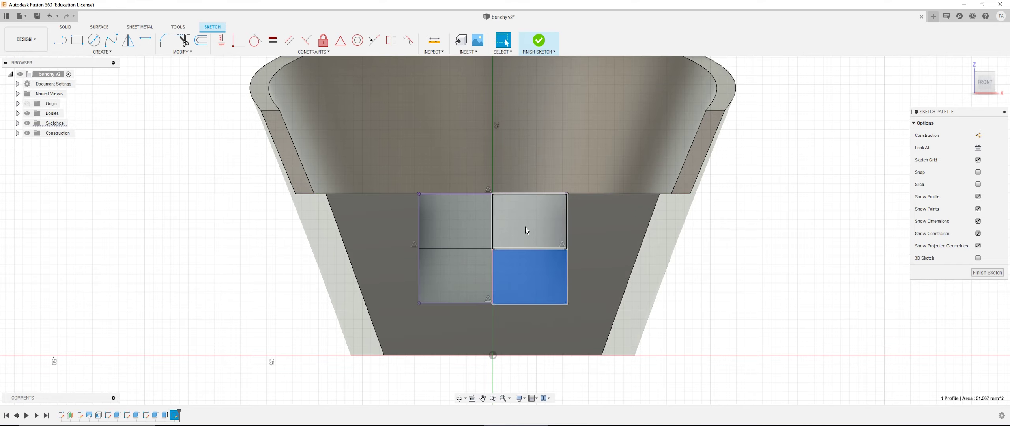
left_click(525, 227)
left_click(458, 227)
left_click(460, 278)
left_click(526, 278)
left_click(456, 221)
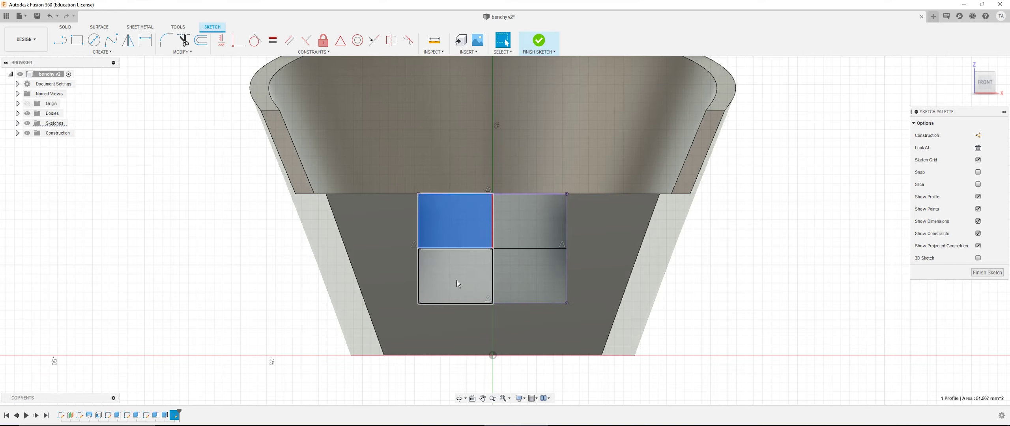
left_click(531, 260)
left_click(529, 221)
left_click(454, 276)
left_click(538, 293)
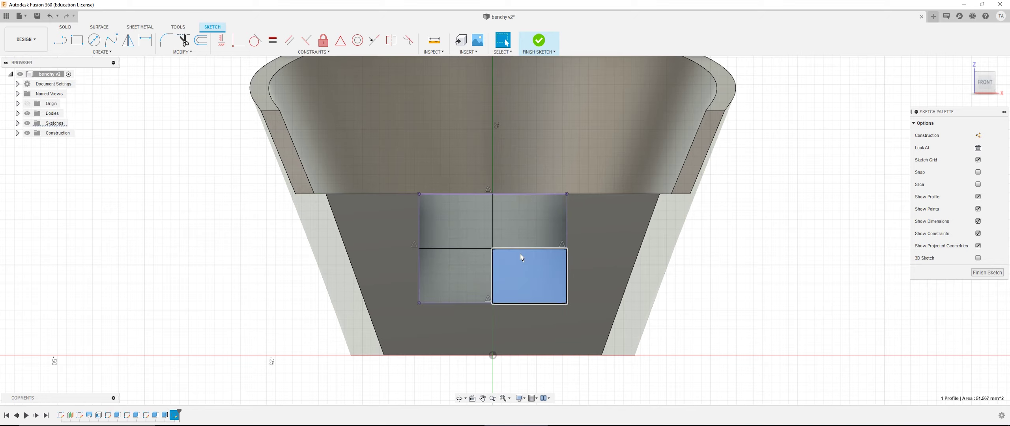
Select both the horizontal and vertical middle lines.
left_click(508, 249)
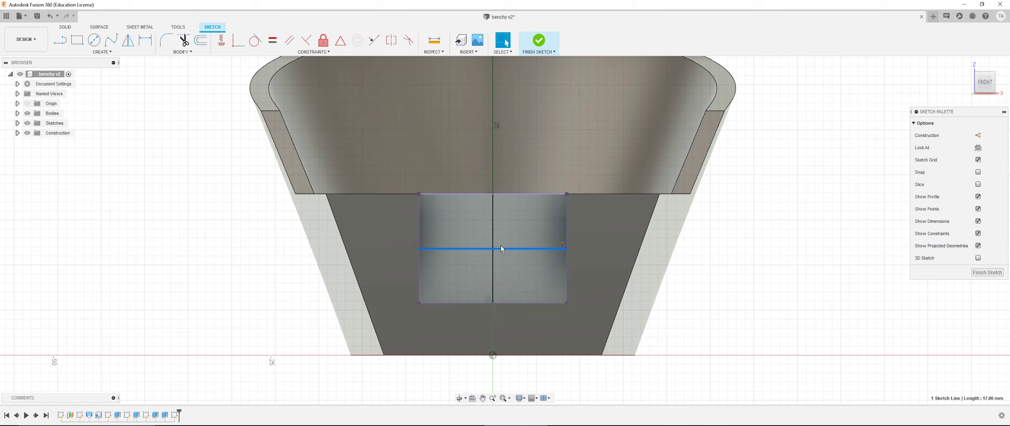
left_click(493, 277, "ctrl")
scroll(492, 233, "up", 2)
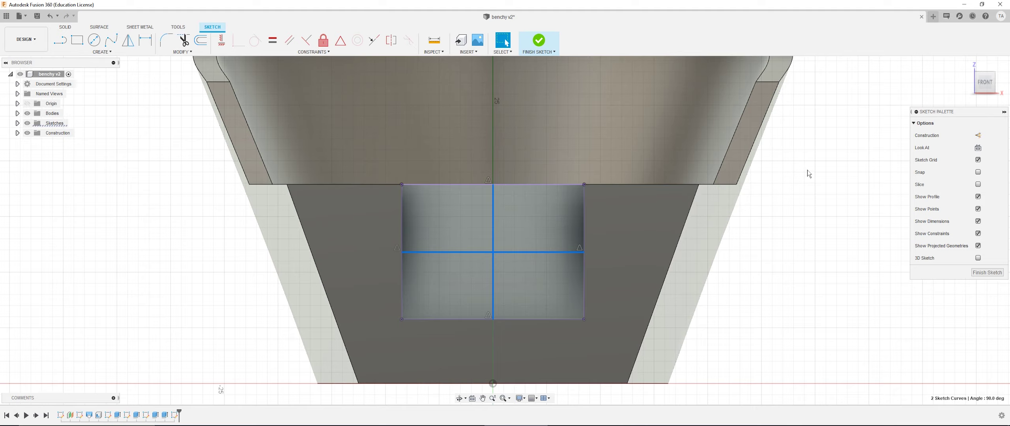
Turn both middle lines into construction lines, leaving the opening as one profile.
left_click(978, 135)
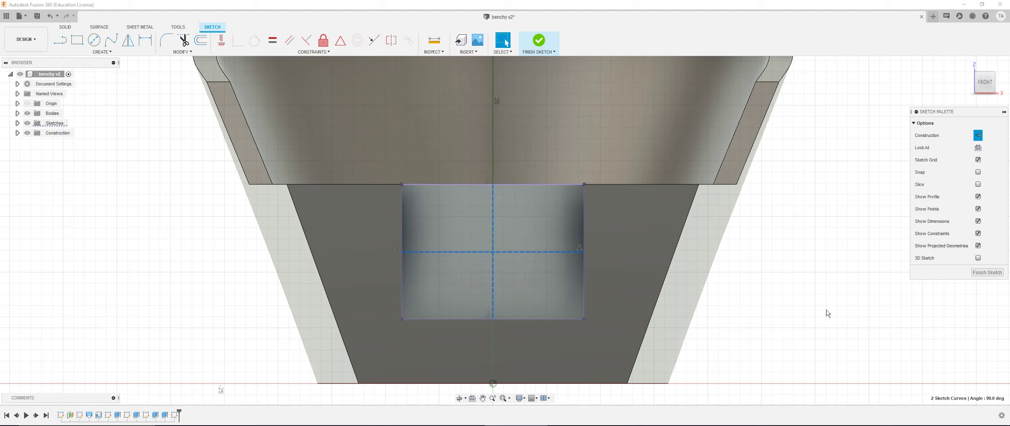
left_click(822, 313)
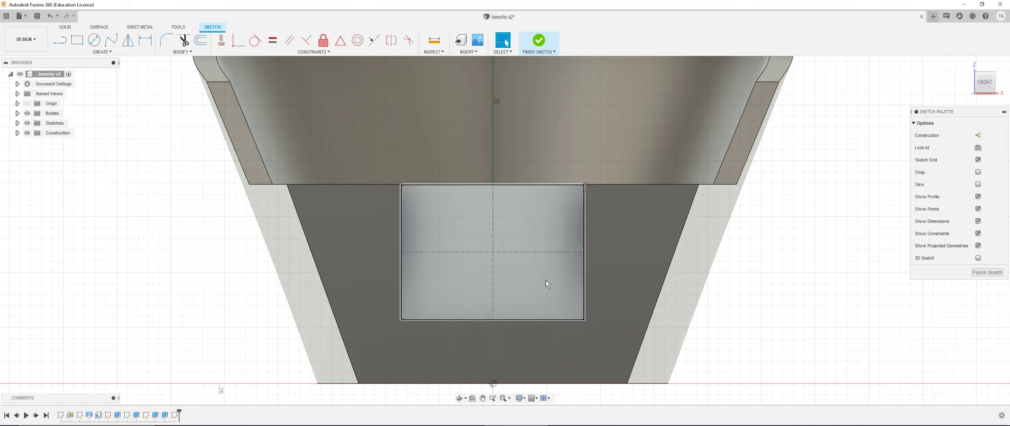
left_click(506, 226)
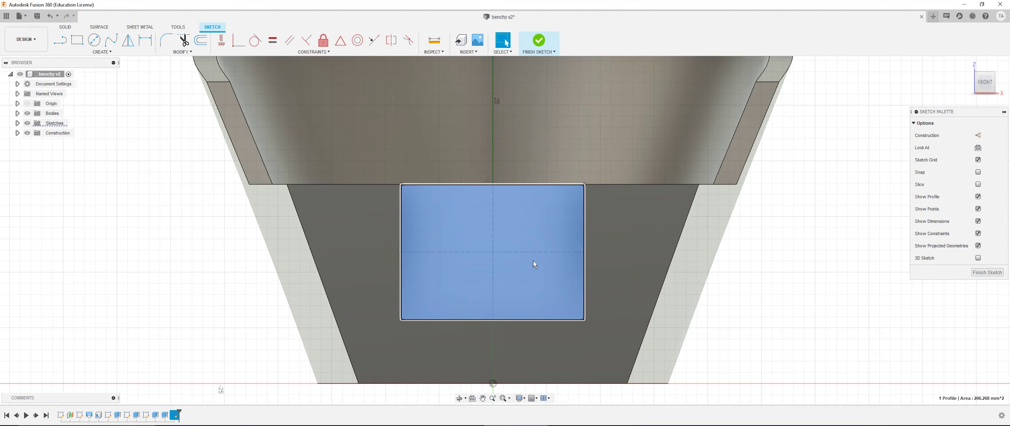
Deselect the profile and frame the inlet rectangle for drawing.
scroll(454, 227, "down", 3)
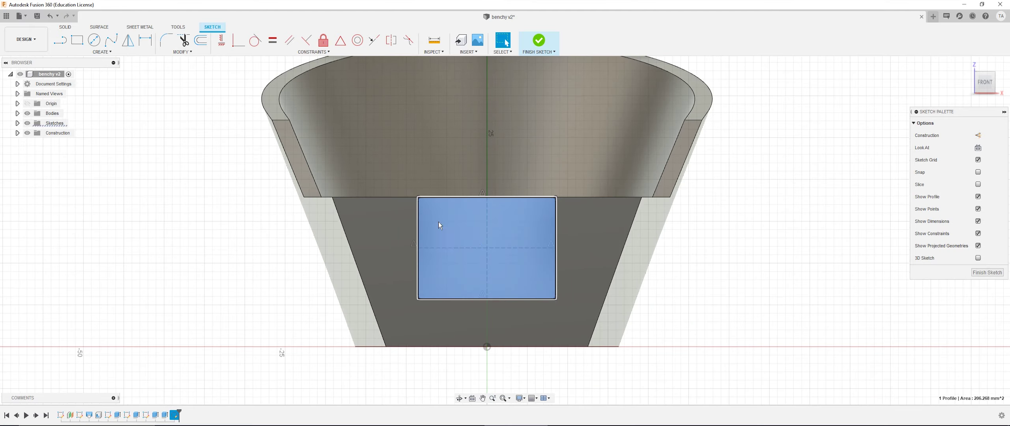
middle_click_drag(232, 214, 223, 228)
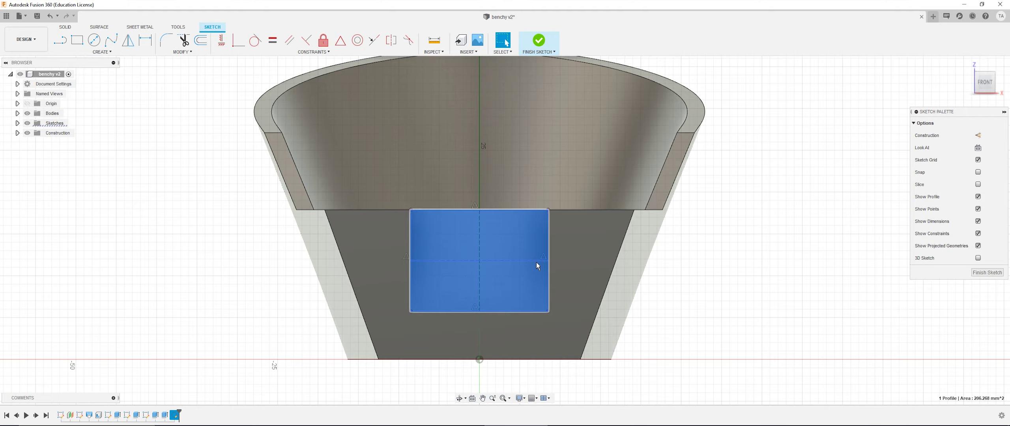
scroll(520, 263, "up", 2)
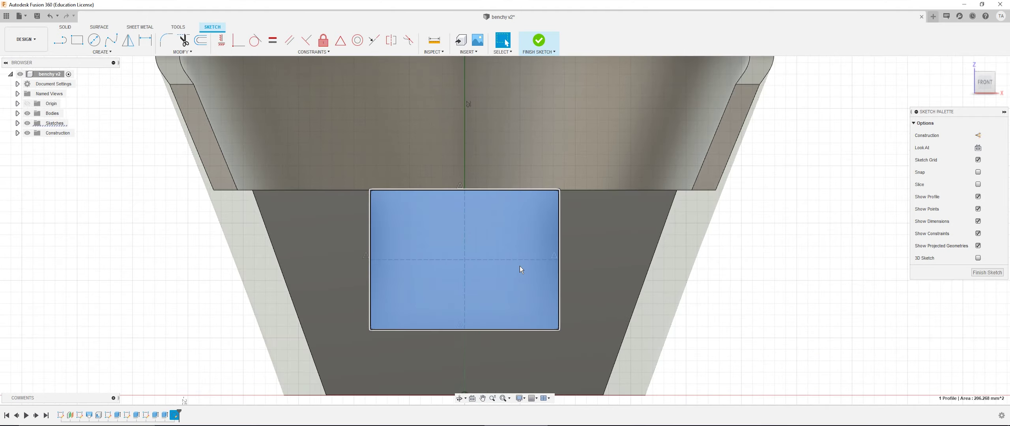
scroll(519, 266, "down", 2)
left_click(121, 247)
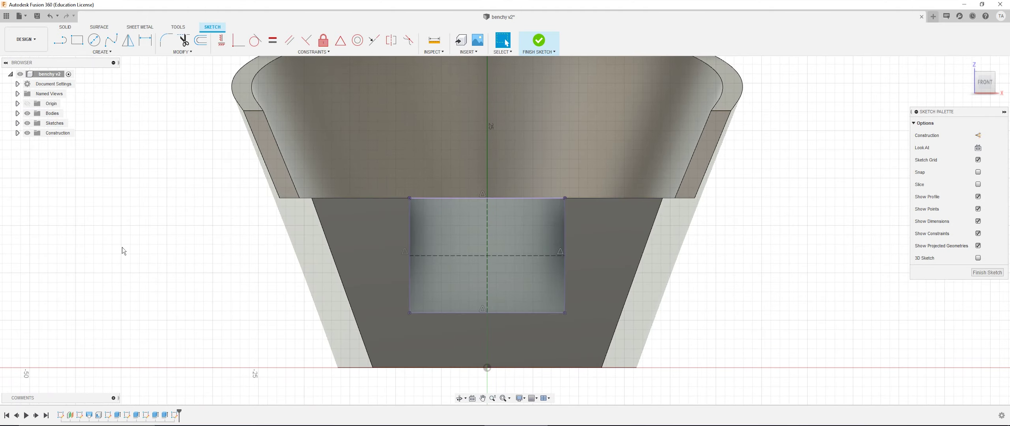
scroll(190, 243, "up", 1)
middle_click_drag(345, 233, 229, 237)
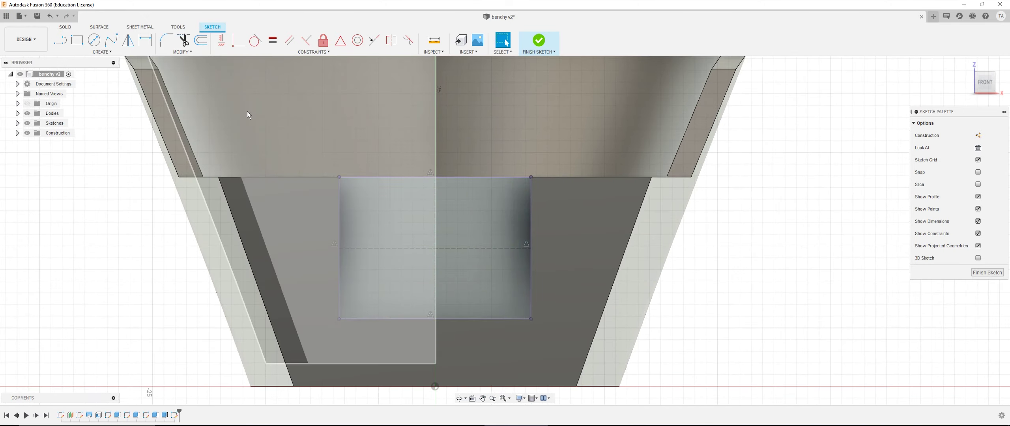
Draw two circles in the inlet rectangle, one lower left and one upper right.
key("c")
left_click(399, 280)
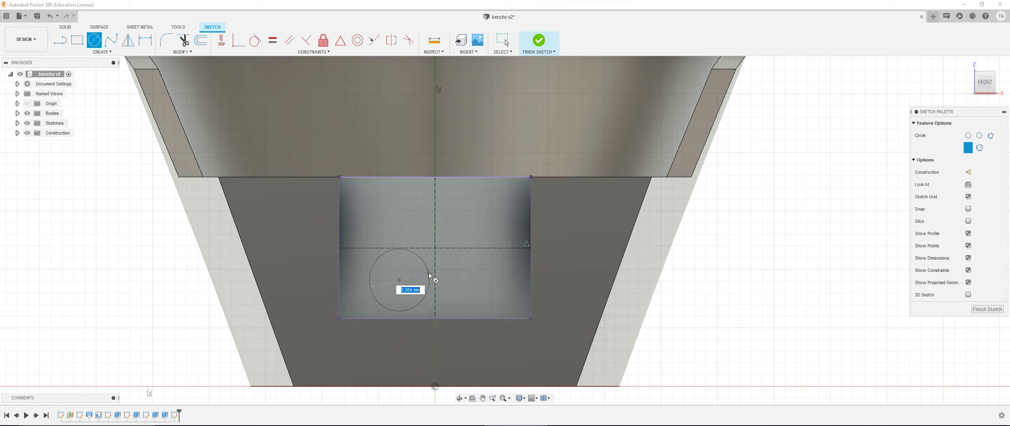
left_click(429, 272)
left_click(469, 219)
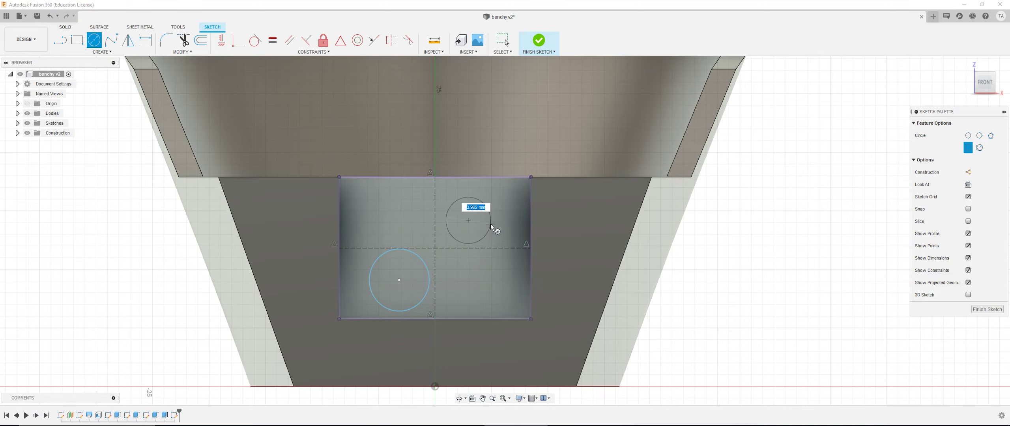
left_click(466, 244)
key("Escape")
middle_click_drag(467, 244, 454, 220)
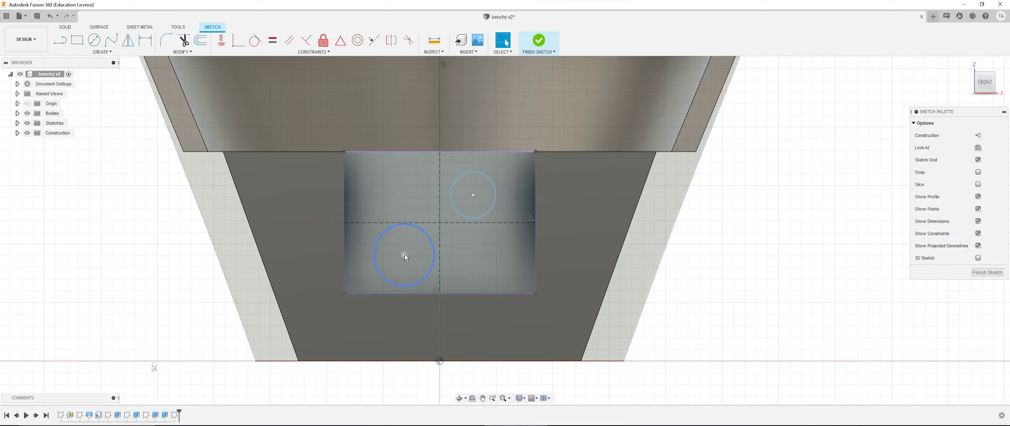
mouse_move(404, 255)
left_mouse_down()
mouse_move(440, 249)
mouse_move(444, 265)
mouse_move(410, 259)
left_mouse_up()
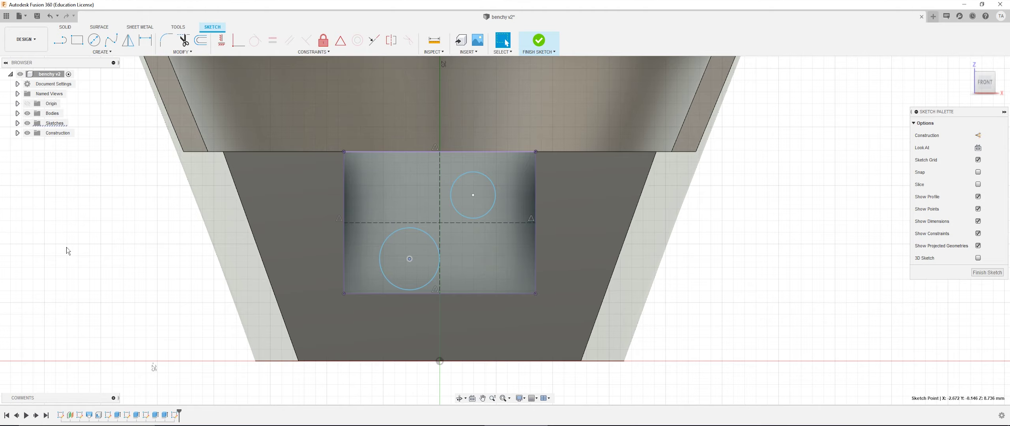
middle_click_drag(163, 204, 149, 209)
Make the lower circle's centre coincident with the vertical centreline and enlarge it.
left_click(238, 40)
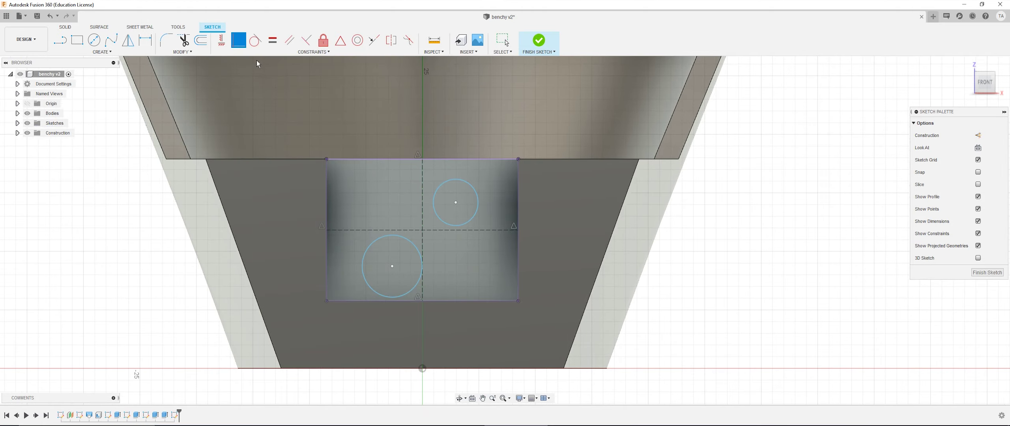
scroll(411, 276, "up", 2)
left_click(385, 264)
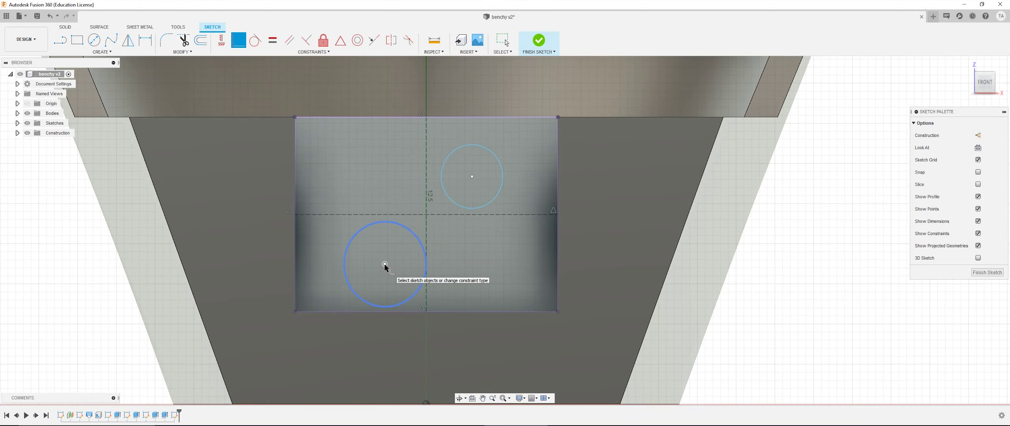
left_click(385, 265)
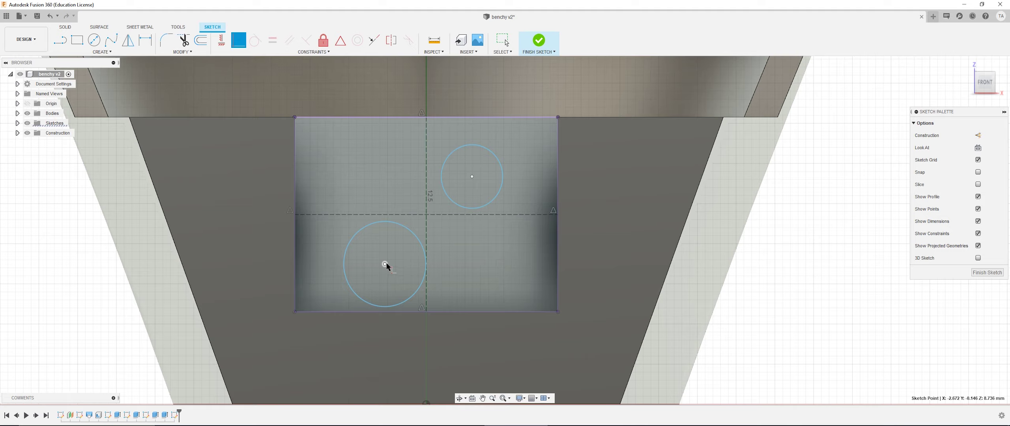
left_click(426, 244)
key("Escape")
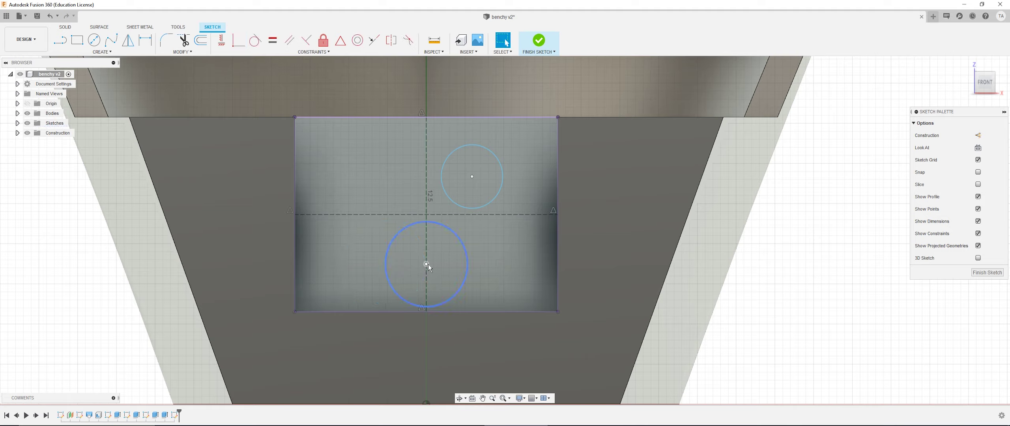
mouse_move(426, 265)
left_mouse_down()
mouse_move(417, 251)
mouse_move(426, 191)
mouse_move(419, 286)
mouse_move(423, 262)
left_mouse_up()
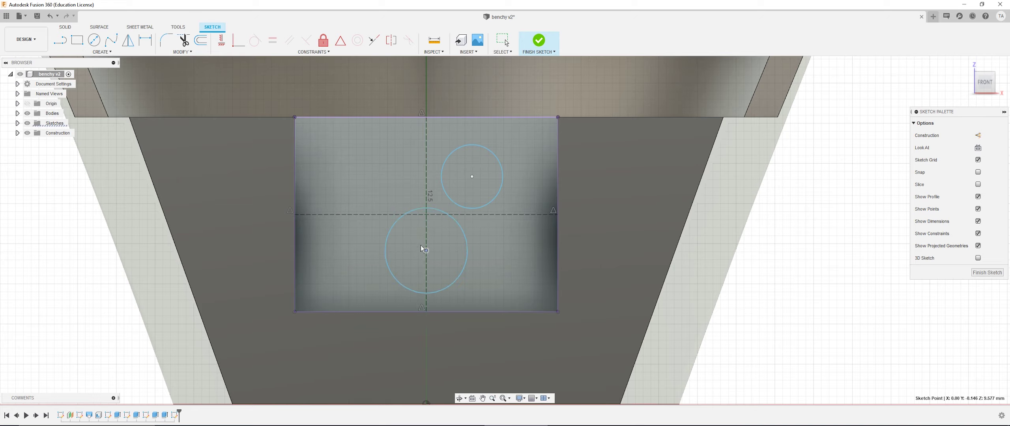
left_click_drag(429, 293, 428, 296)
left_click_drag(426, 251, 425, 260)
Make the lower circle tangent to the rectangle's bottom edge.
left_click(256, 40)
left_click(454, 303)
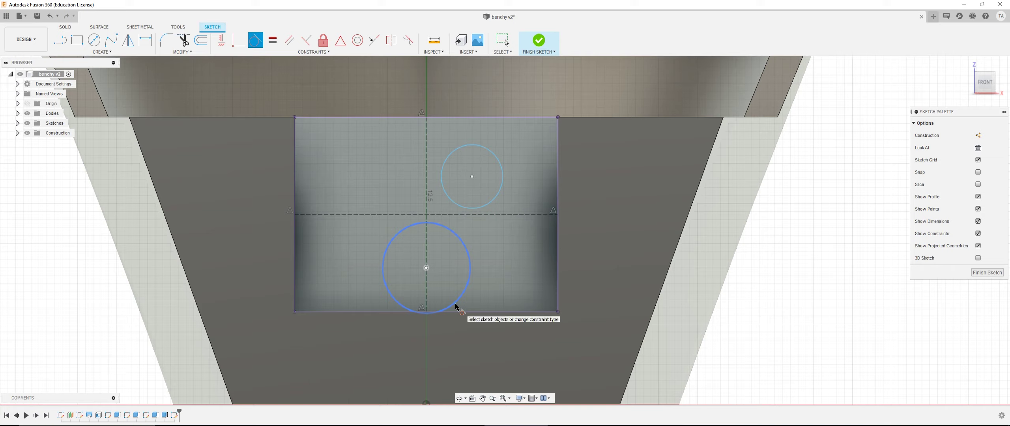
left_click(462, 311)
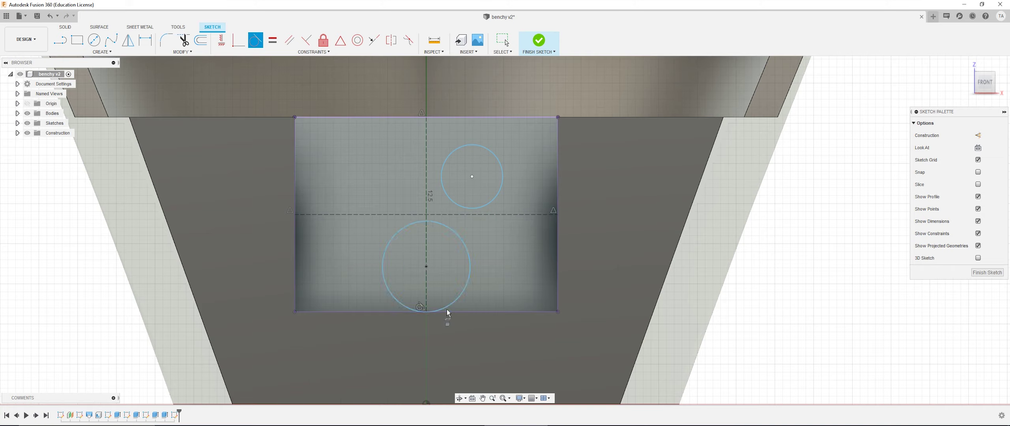
key("Escape")
mouse_move(462, 241)
left_mouse_down()
mouse_move(446, 262)
mouse_move(495, 227)
mouse_move(458, 266)
mouse_move(554, 203)
mouse_move(478, 269)
left_mouse_up()
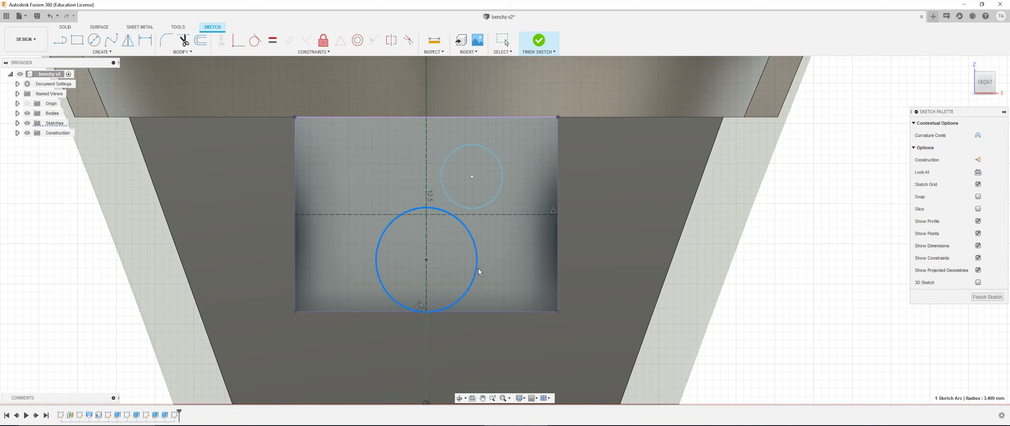
left_click(846, 290)
Dimension the lower circle to Ø5.50 and the upper circle to Ø3.00.
key("d")
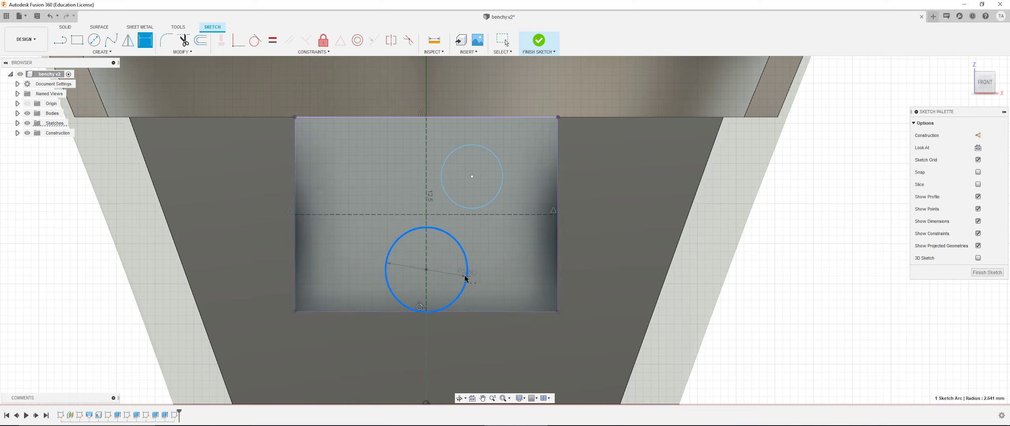
left_click(462, 278)
left_click(457, 266)
type("5.5")
key("Return")
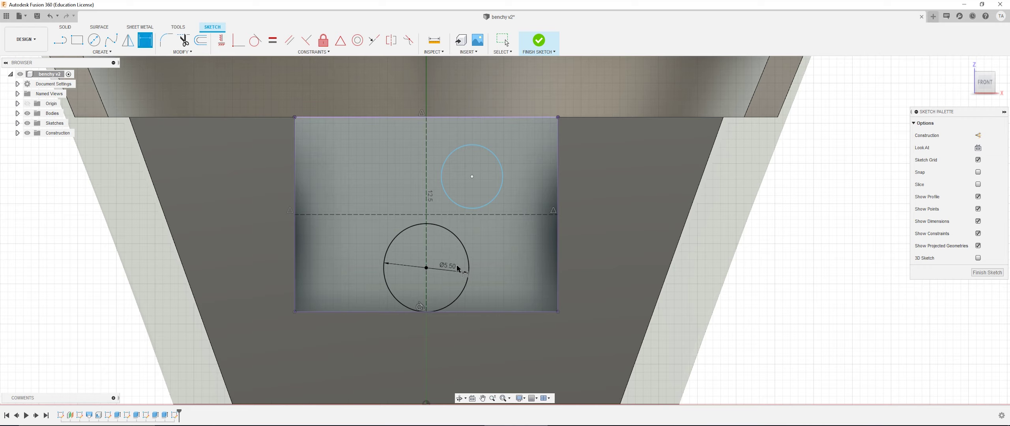
key("Escape")
middle_click_drag(454, 248, 446, 275)
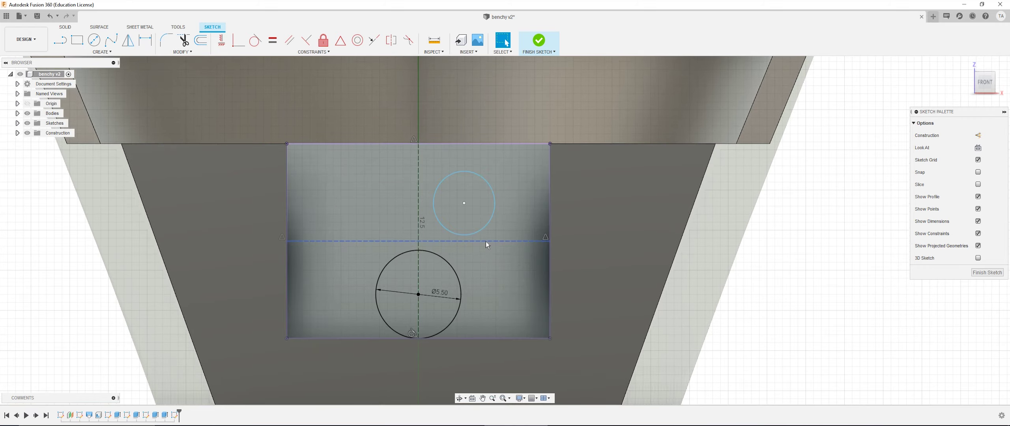
left_click_drag(464, 203, 478, 202)
key("d")
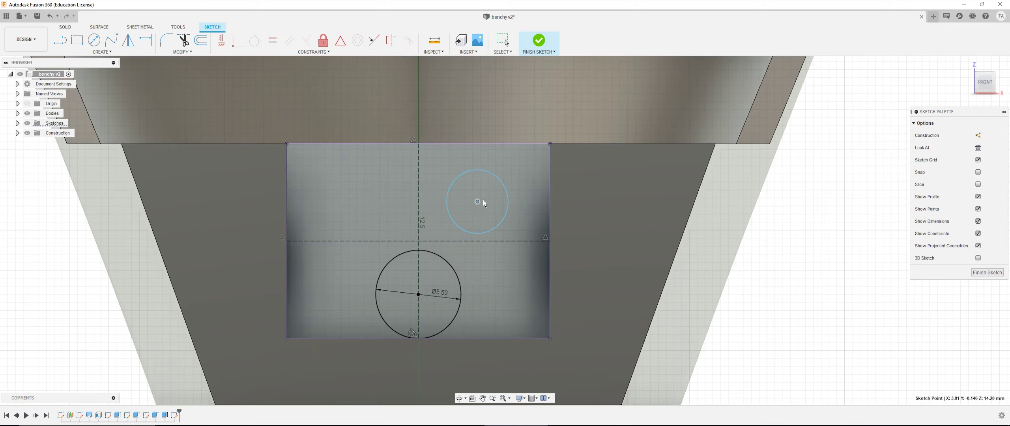
left_click(506, 195)
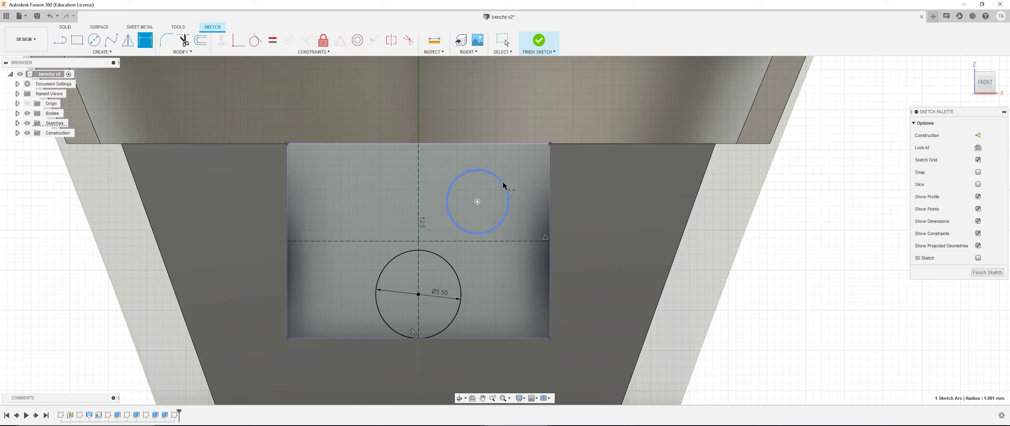
left_click(517, 165)
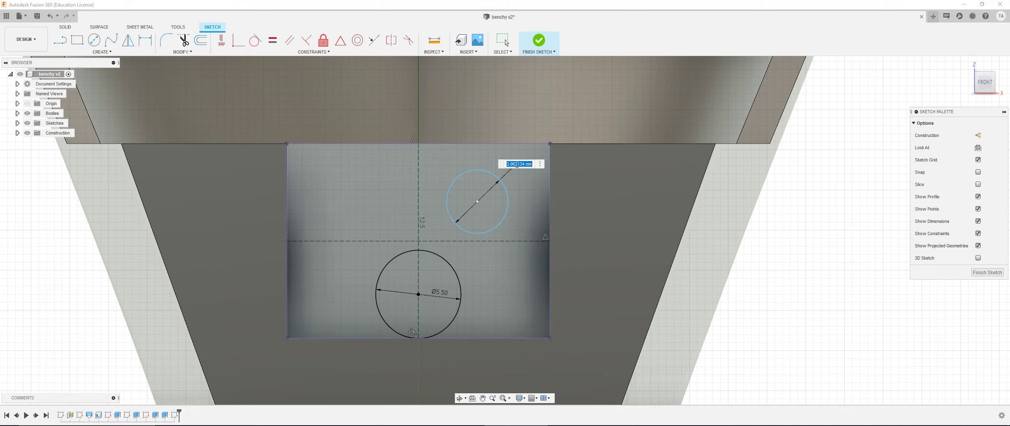
type("3")
key("Return")
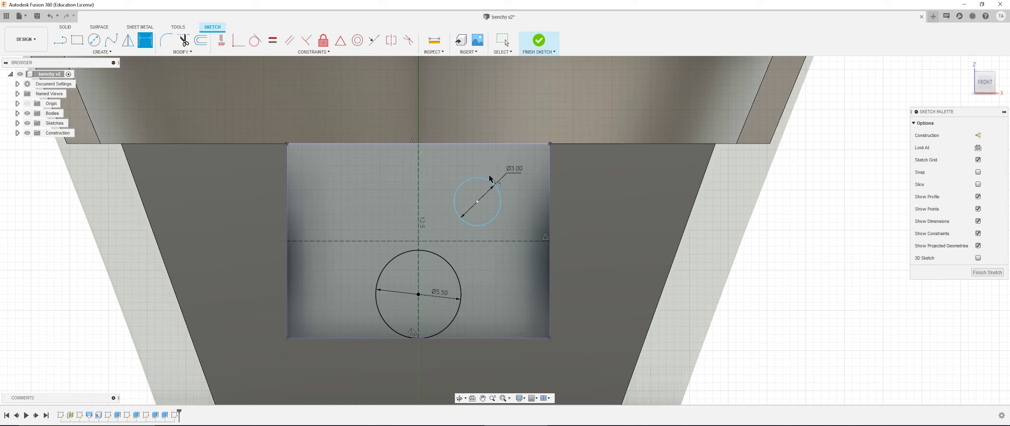
Space the circle centres 4.00 horizontally and 4.00 vertically, moving the vertical dimension aside.
left_click(478, 201)
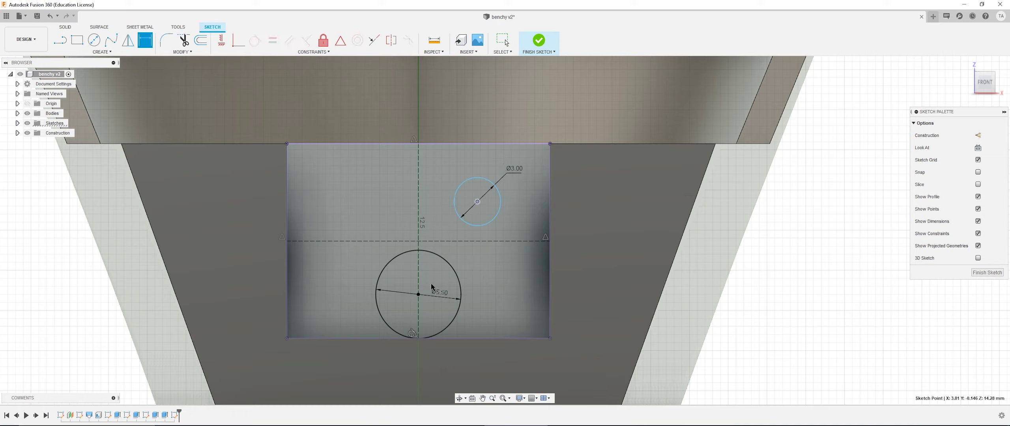
left_click(418, 295)
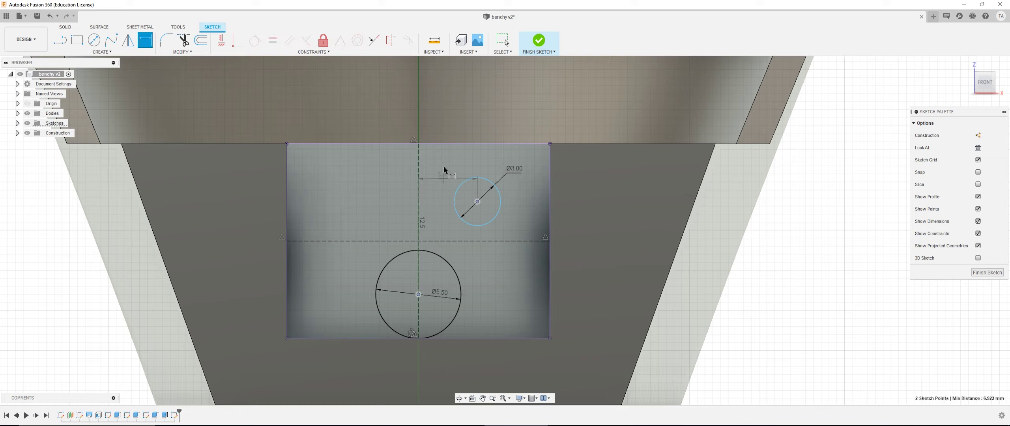
left_click(450, 121)
type("4")
key("Return")
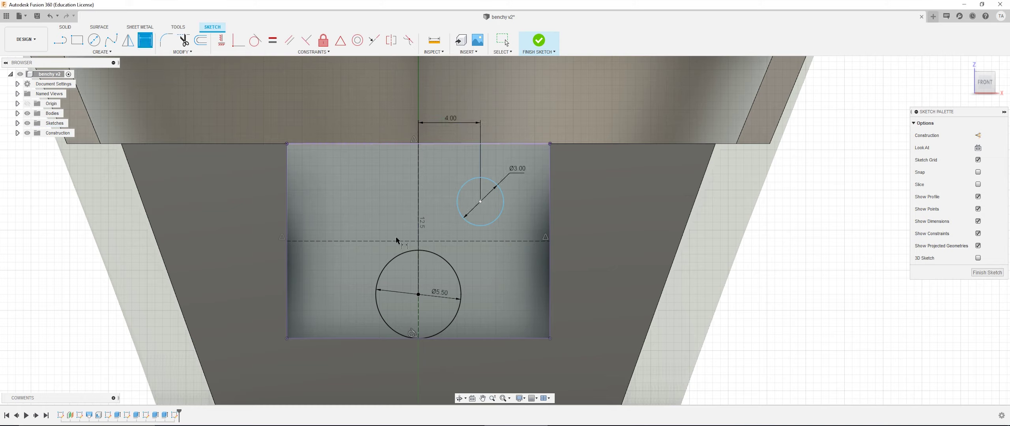
left_click(418, 294)
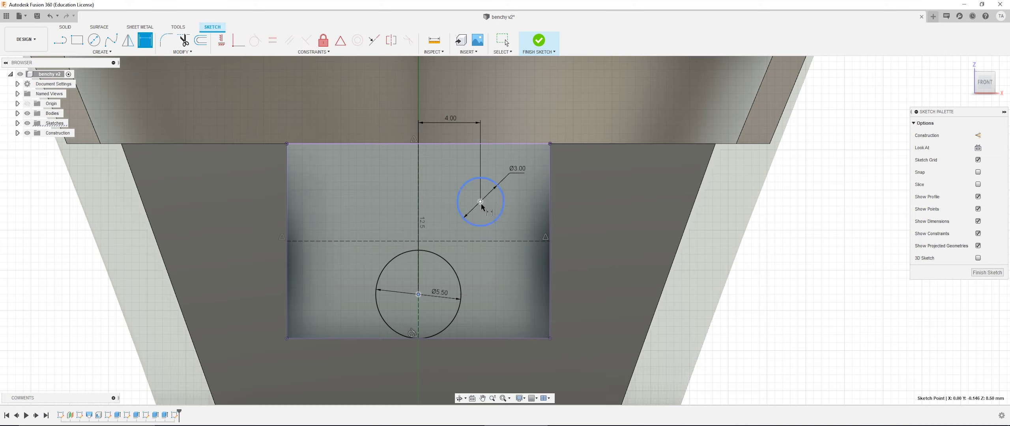
left_click(480, 202)
left_click(337, 234)
type("4")
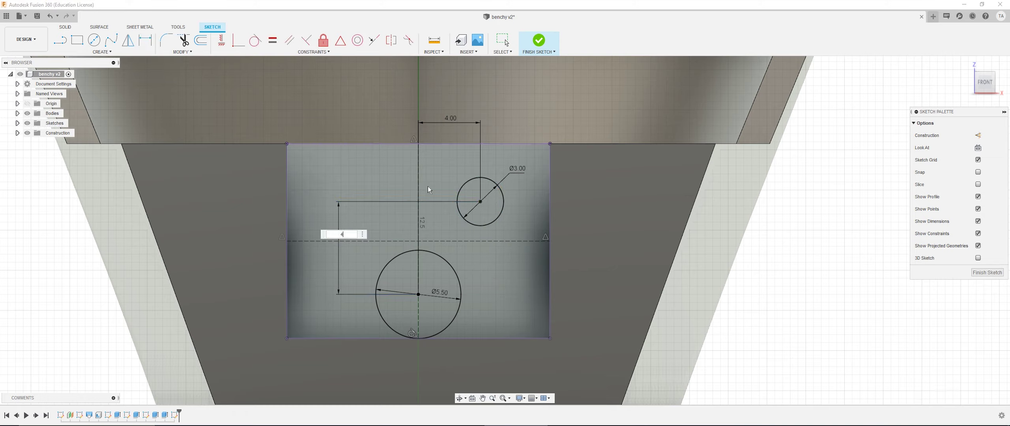
key("Return")
middle_click_drag(430, 200, 414, 223)
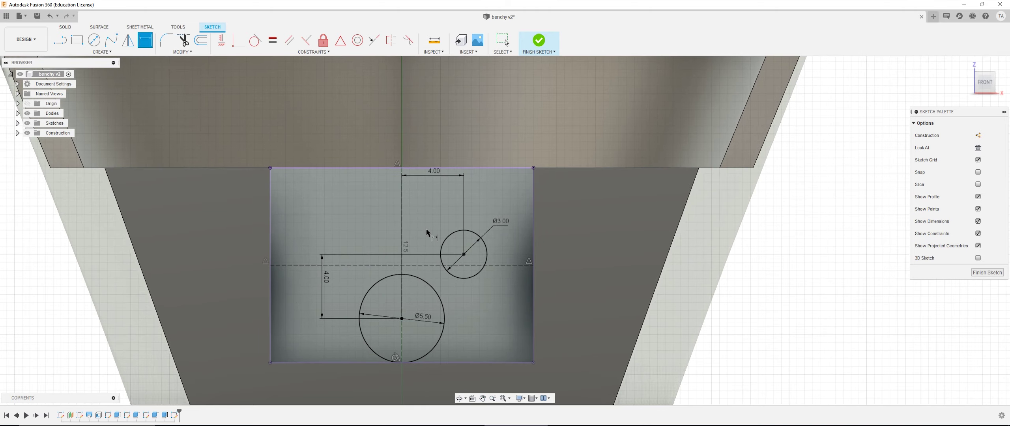
scroll(427, 229, "down", 1)
key("Escape")
left_click_drag(332, 278, 721, 280)
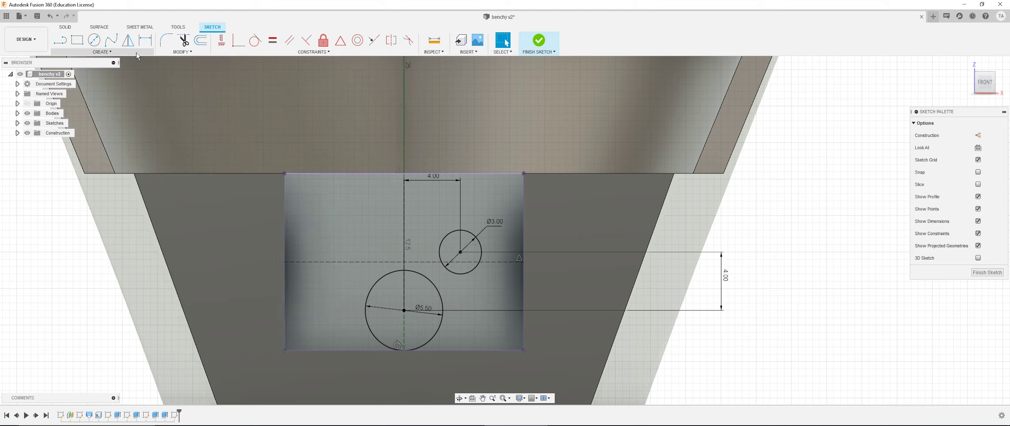
Draw a new small circle above and left of the large circle.
left_click(136, 52)
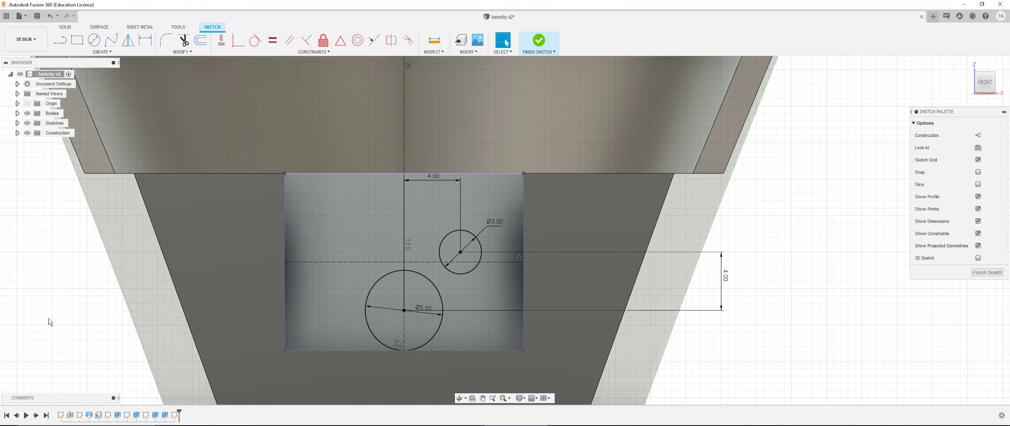
middle_click_drag(283, 226, 318, 202)
scroll(373, 188, "up", 1)
middle_click_drag(372, 187, 361, 158)
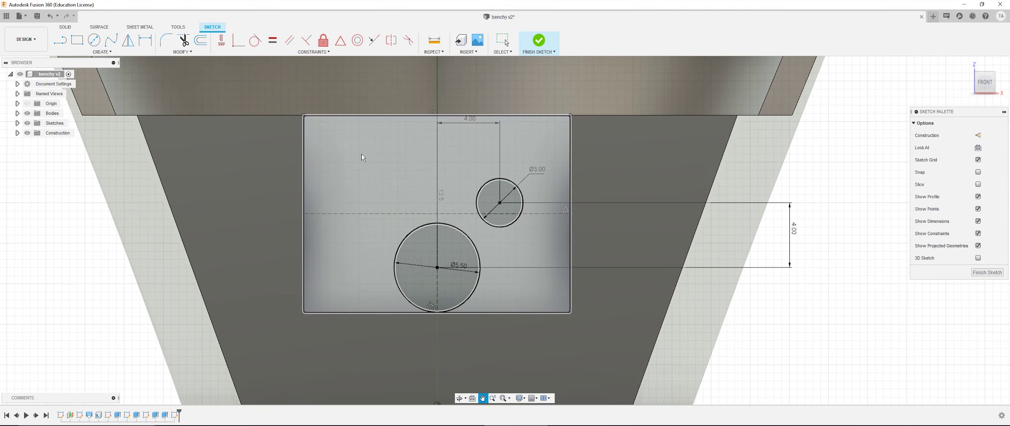
key("c")
left_click(347, 148)
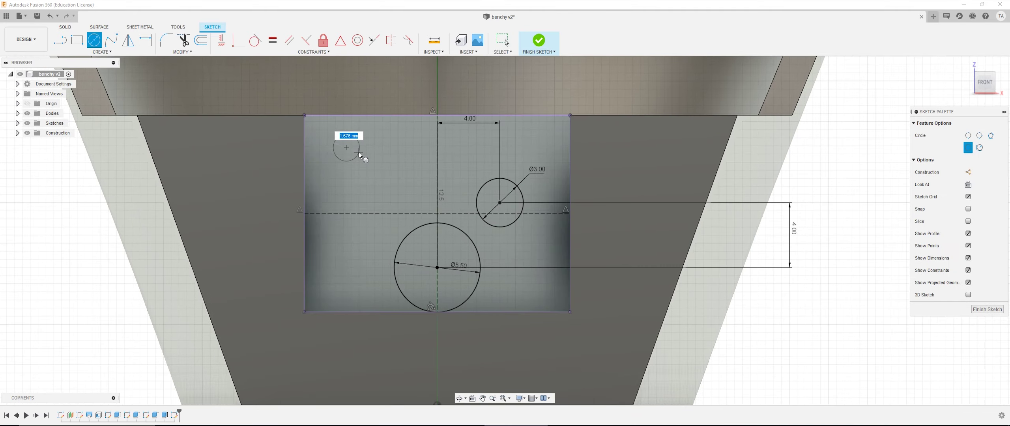
key("Escape")
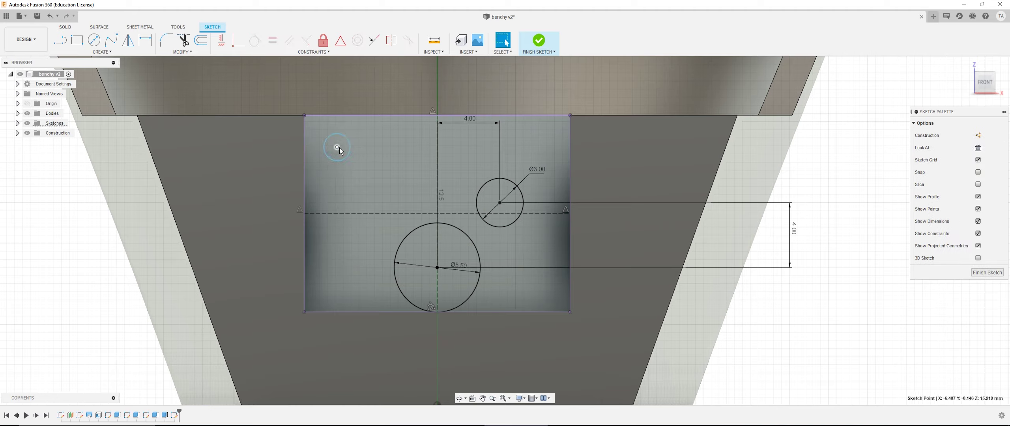
Dimension the large circle's diameter at 5.50 mm.
key("d")
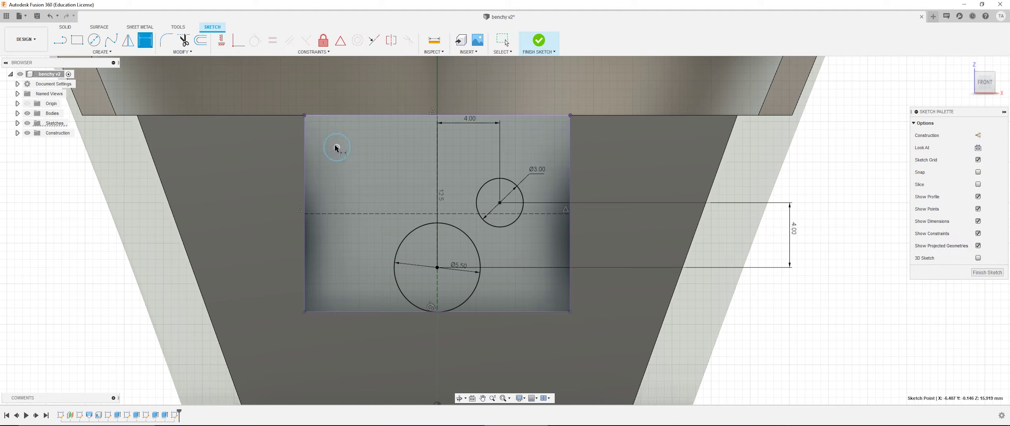
left_click(336, 148)
left_click(450, 270)
key("Return")
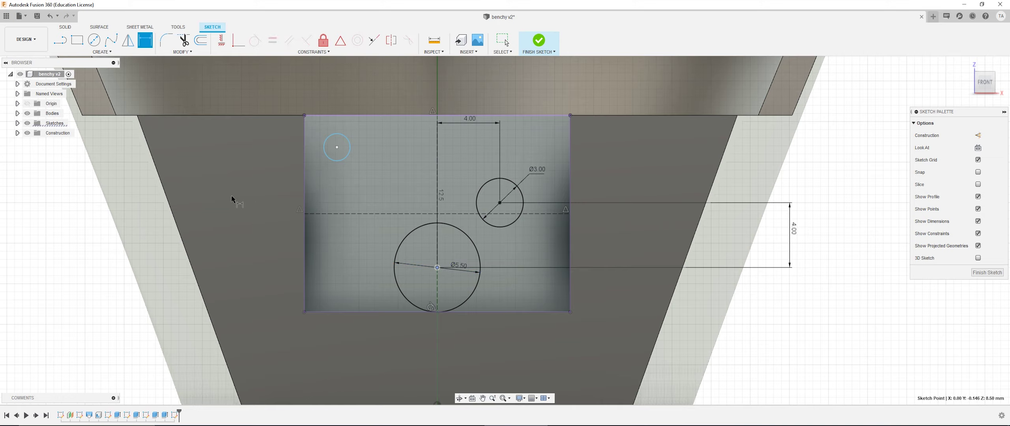
Position the small circle 7 mm above the large centre and 7 mm from the centreline.
left_click(338, 155)
left_click(322, 181)
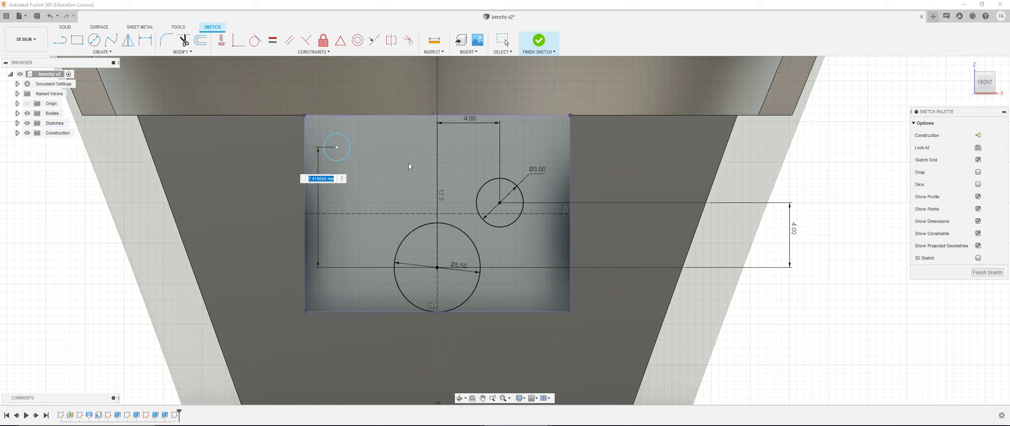
type("7")
key("Return")
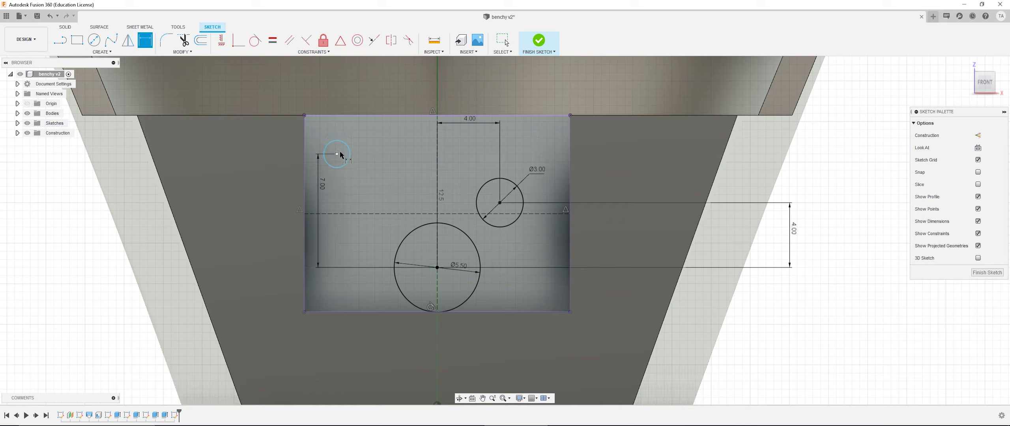
left_click(436, 154)
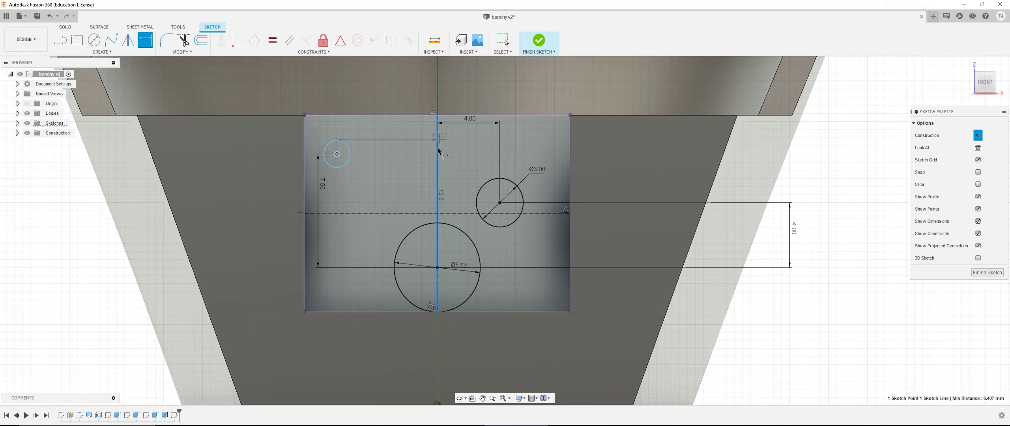
left_click(392, 124)
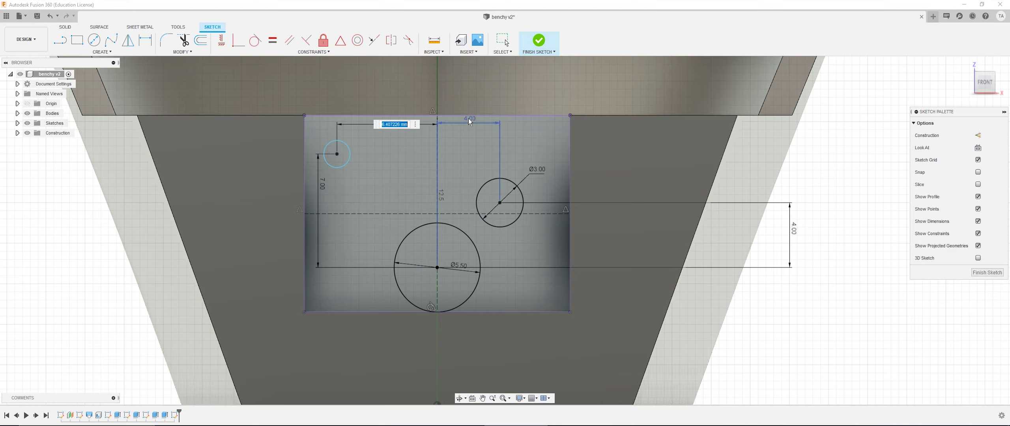
type("7")
key("Return")
Set the small circle's diameter to 1 mm.
left_click(340, 157)
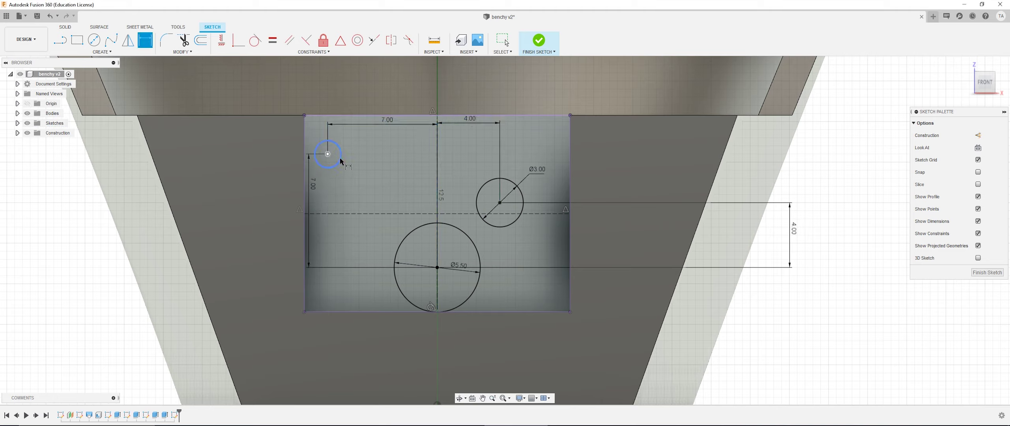
left_click(364, 151)
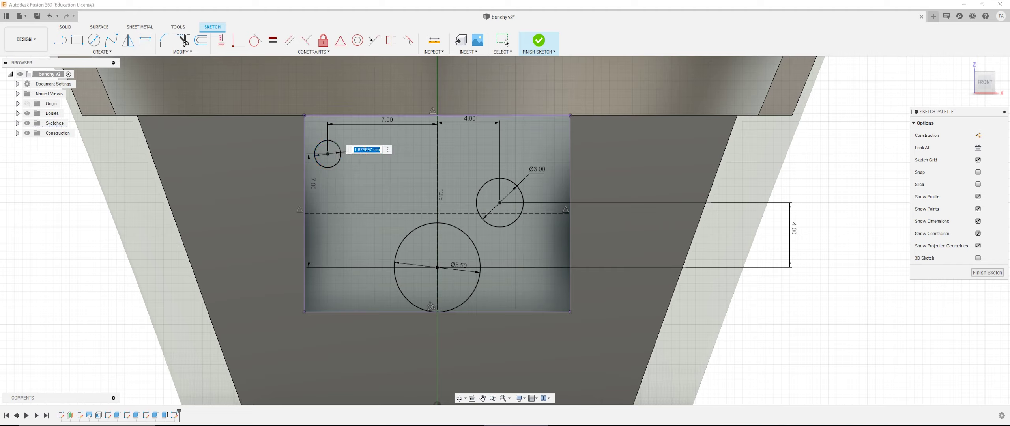
type("1")
key("Return")
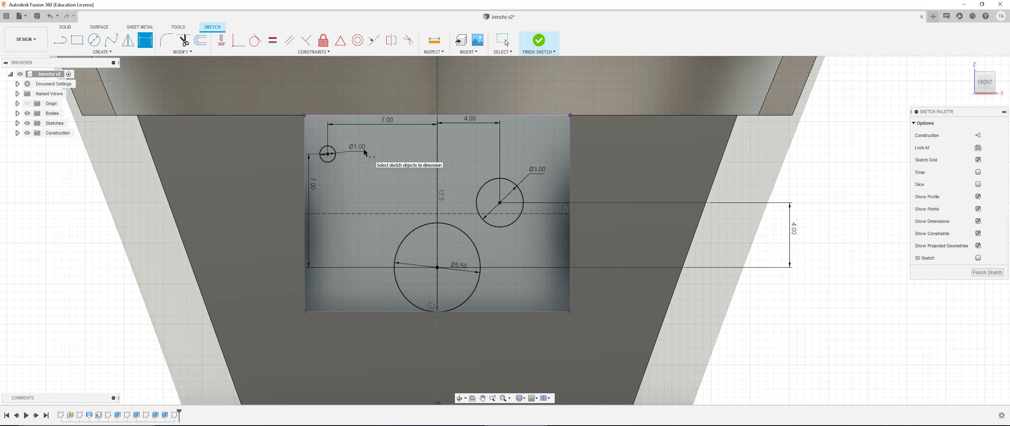
key("Escape")
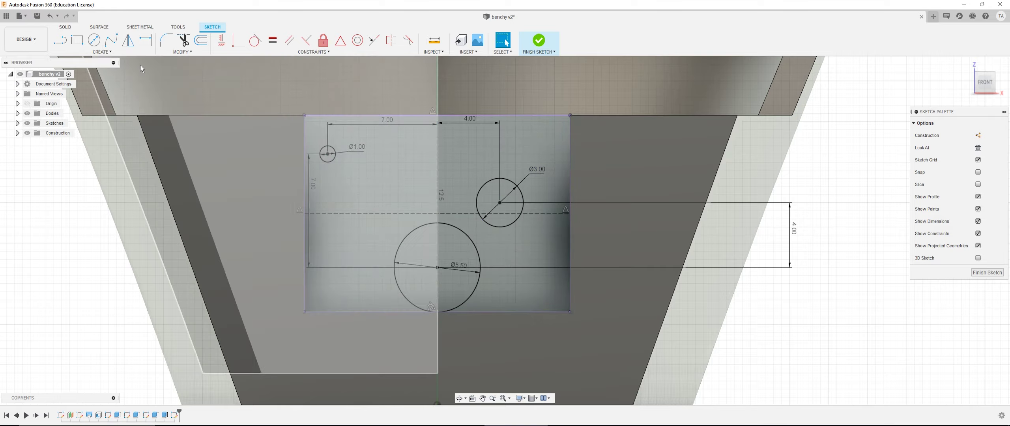
Start a rectangular pattern of the Ø1.00 circle along the rectangle's bottom edge.
left_click(125, 52)
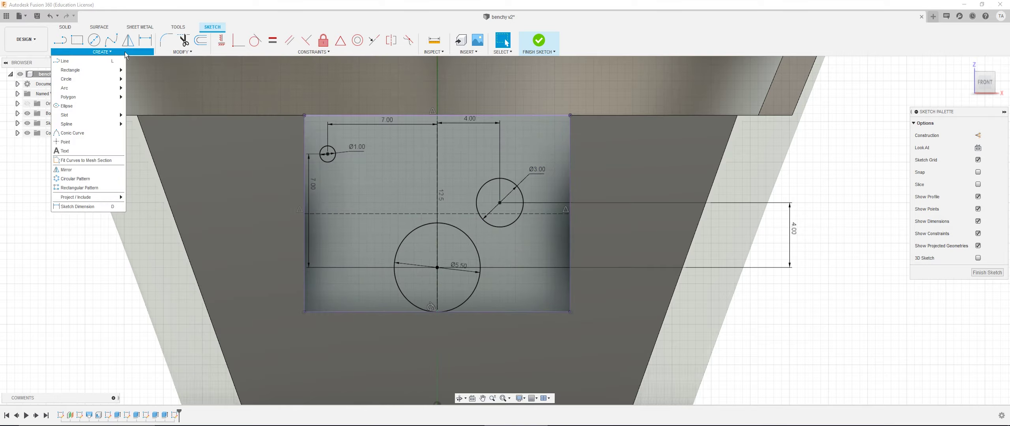
left_click(99, 188)
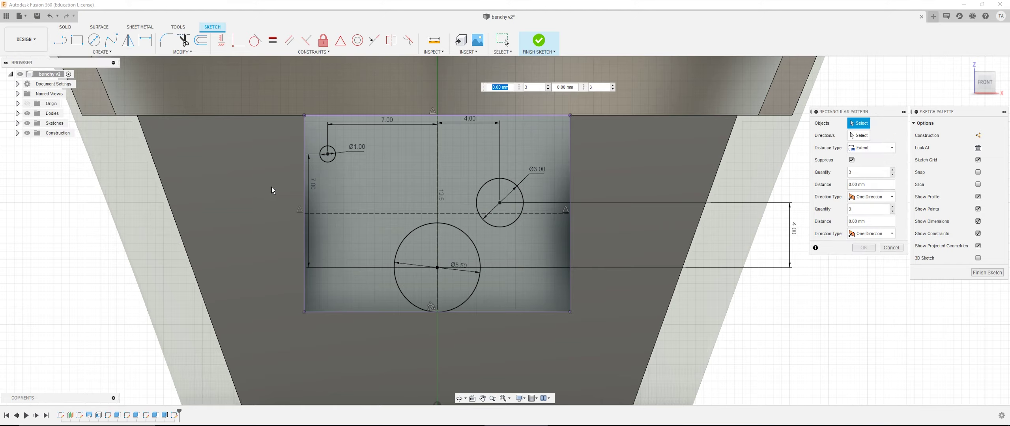
left_click(322, 154)
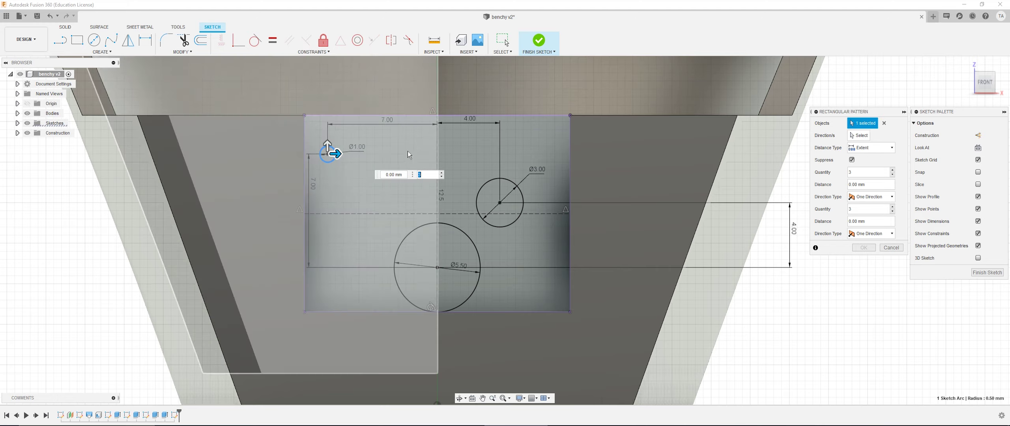
left_click(855, 135)
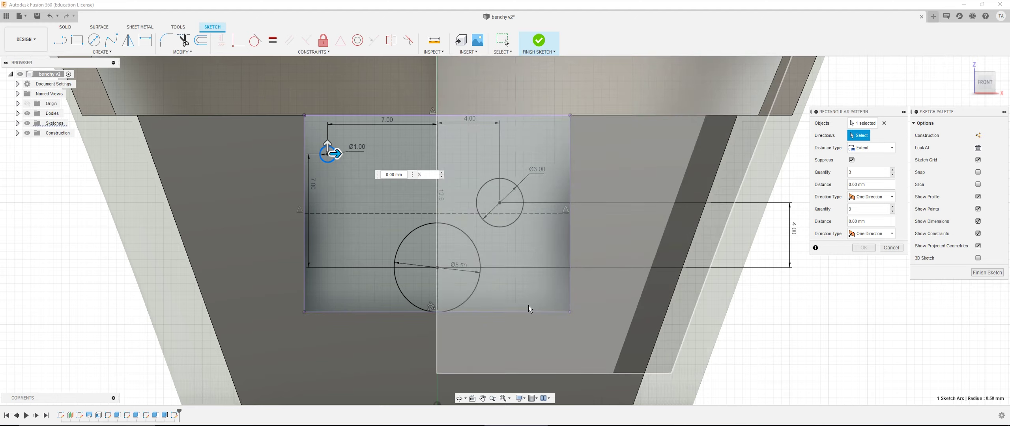
left_click(528, 312)
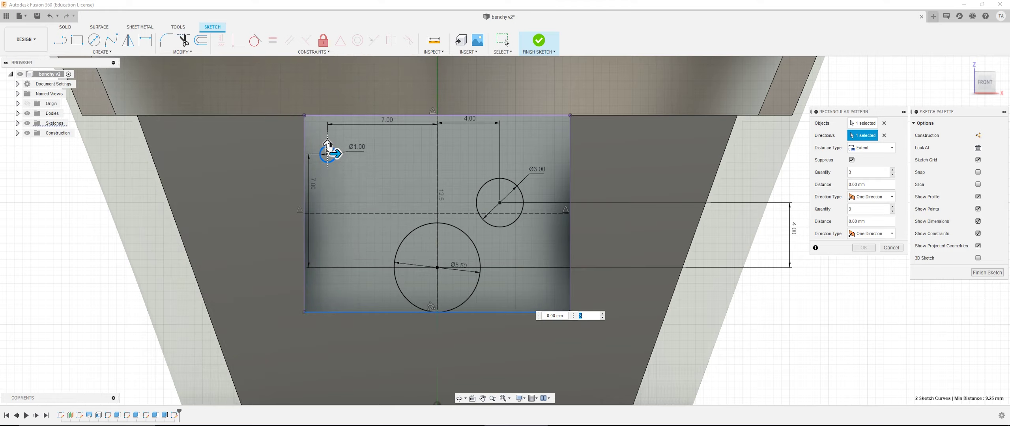
Spread the pattern to 3 columns over about 14.09 mm and 2 rows downward.
left_click_drag(328, 153, 554, 154)
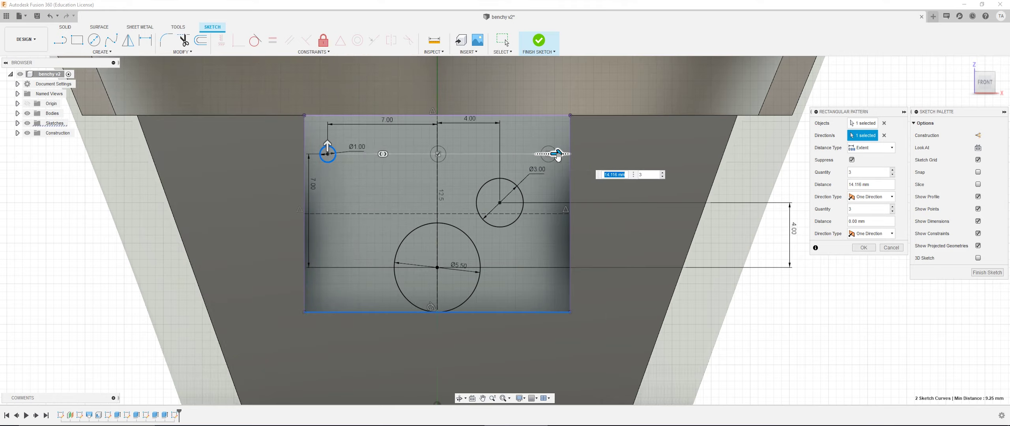
left_click_drag(327, 143, 328, 285)
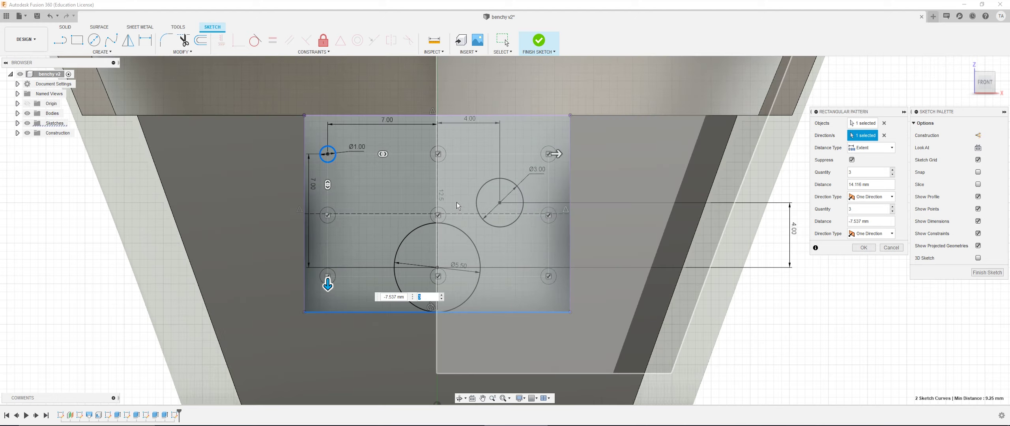
left_click_drag(556, 154, 556, 154)
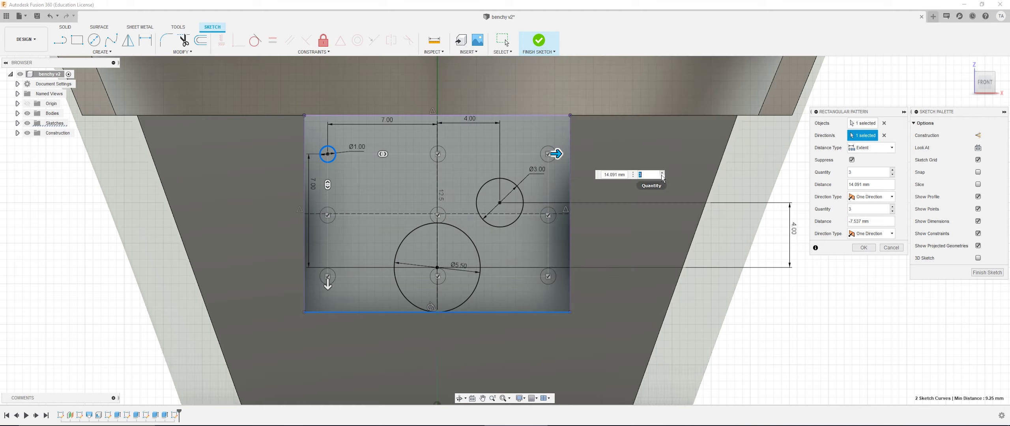
type("4")
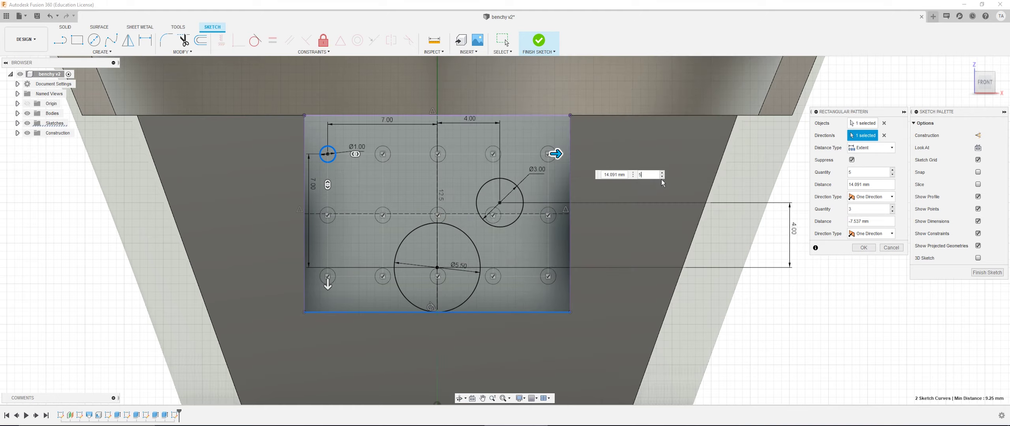
left_click(662, 178)
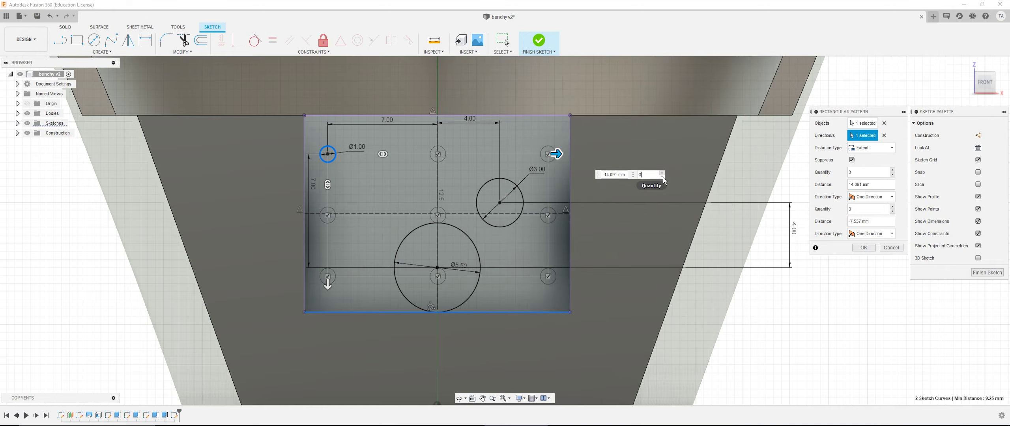
left_click(663, 178)
left_click(663, 174)
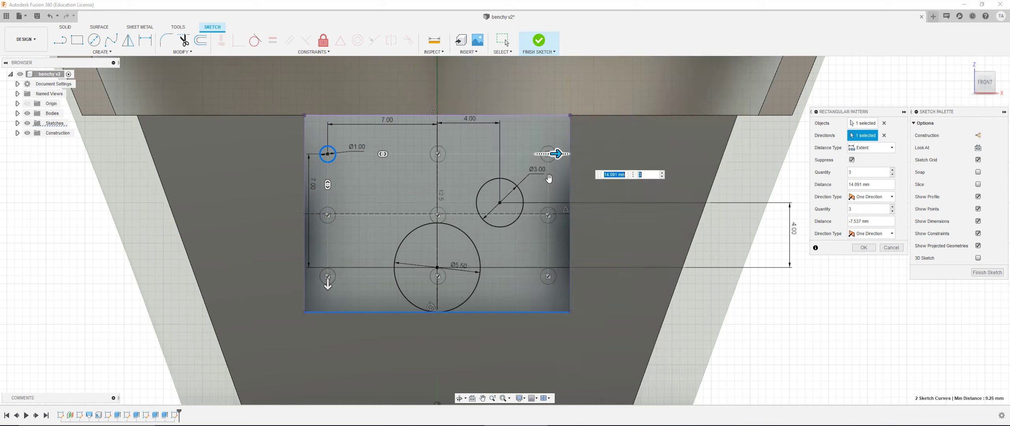
left_click(332, 283)
type("2")
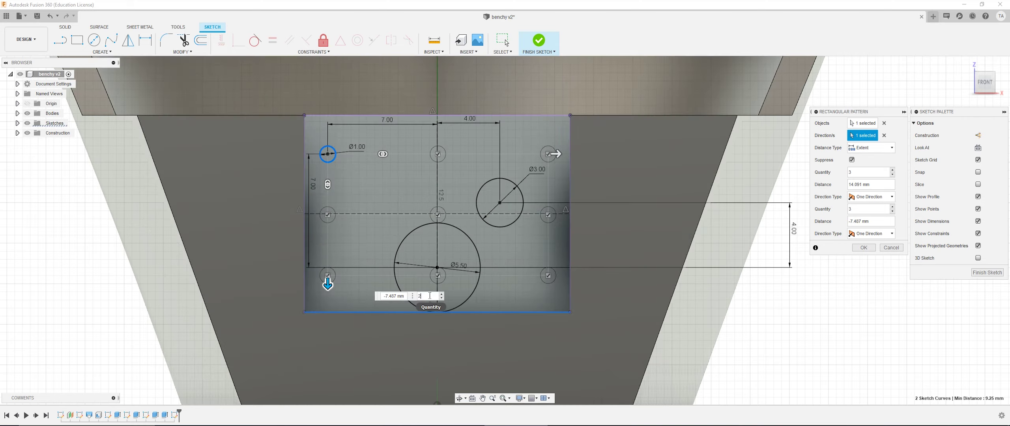
key("Tab")
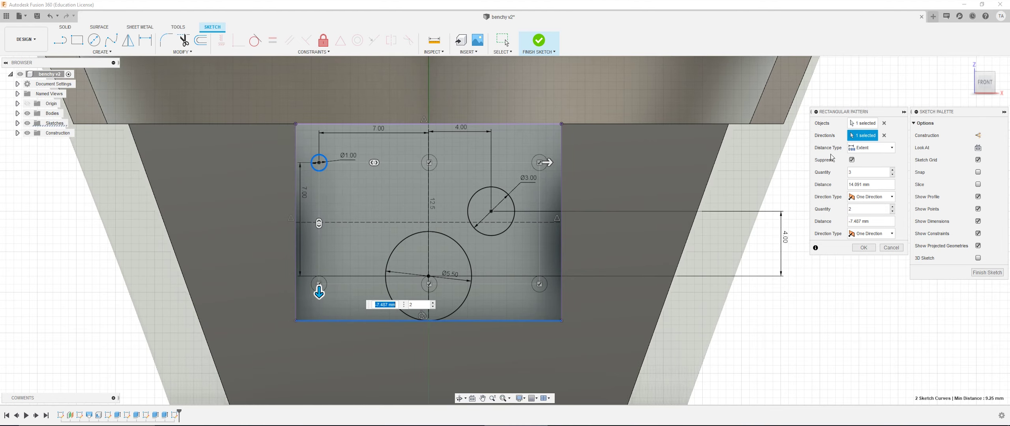
Switch the pattern's distance type to spacing between copies.
left_click(872, 148)
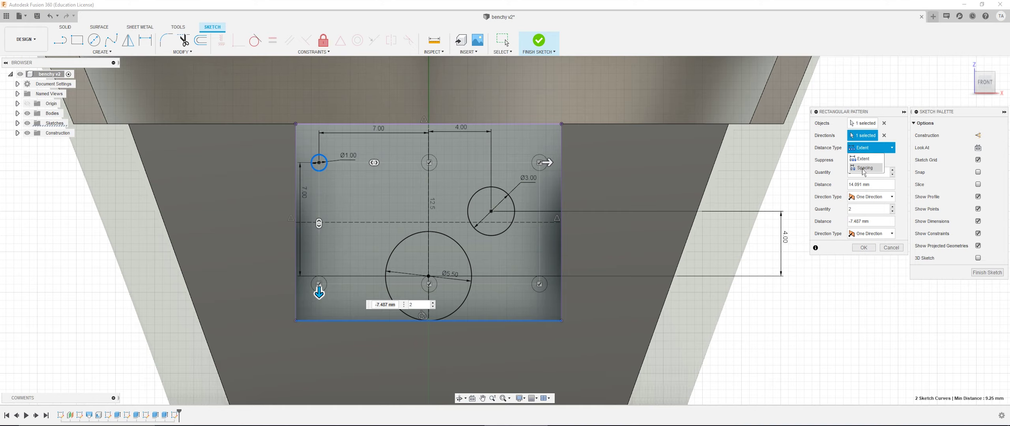
left_click(862, 159)
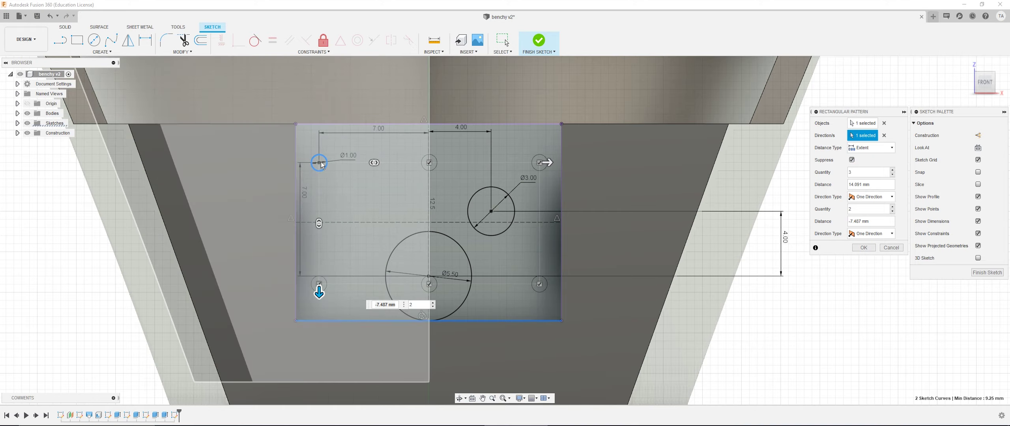
scroll(321, 164, "down", 1)
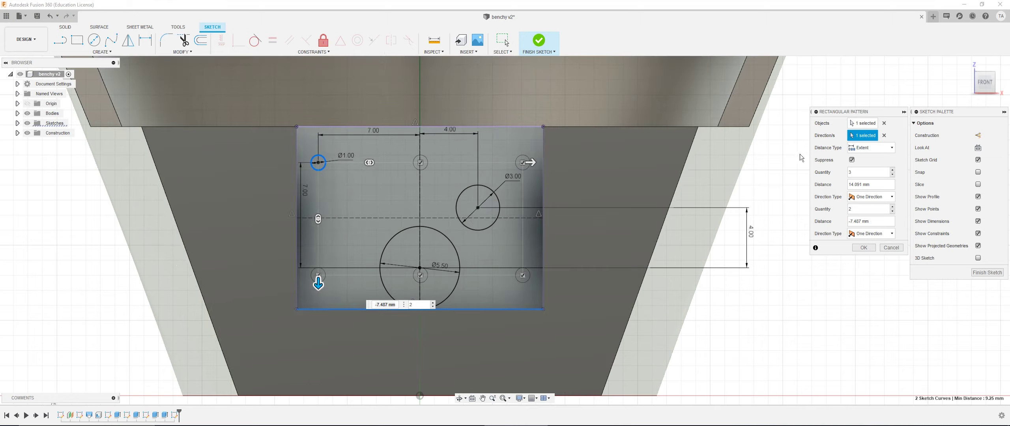
left_click(871, 148)
left_click(866, 170)
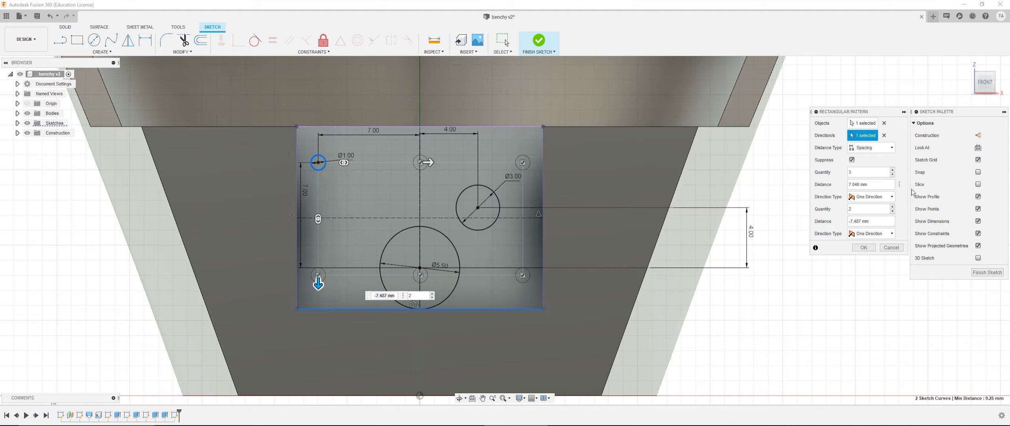
Set the column spacing of the hole pattern to 7 mm.
left_click_drag(428, 162, 432, 162)
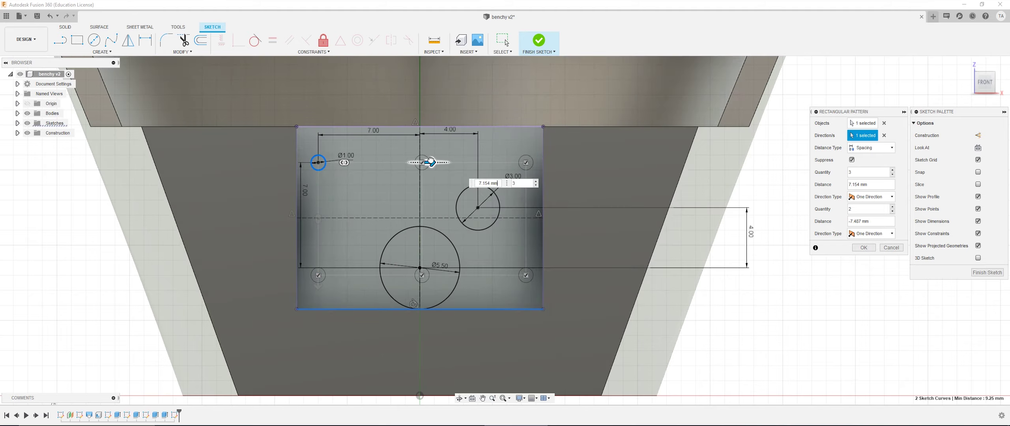
left_click(479, 184)
type("8")
key("Return")
type("7")
key("Return")
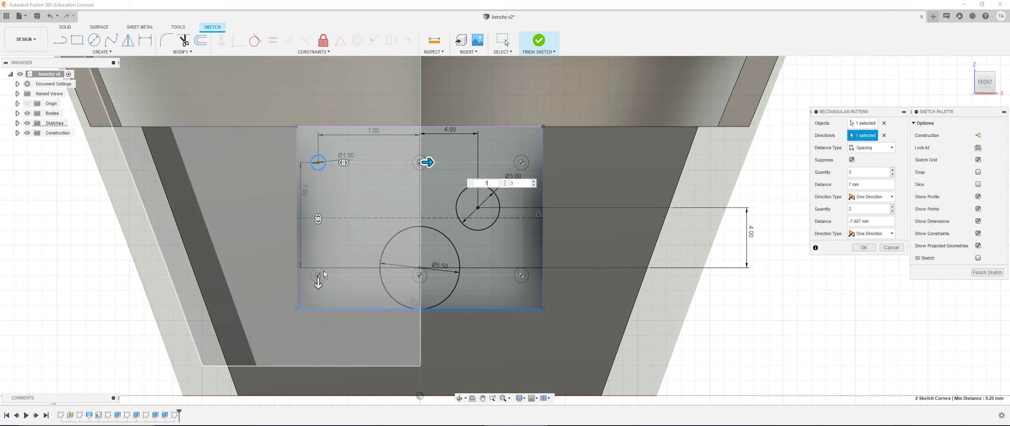
Set the row spacing to -7 mm so the second row sits below.
left_click_drag(319, 283, 319, 281)
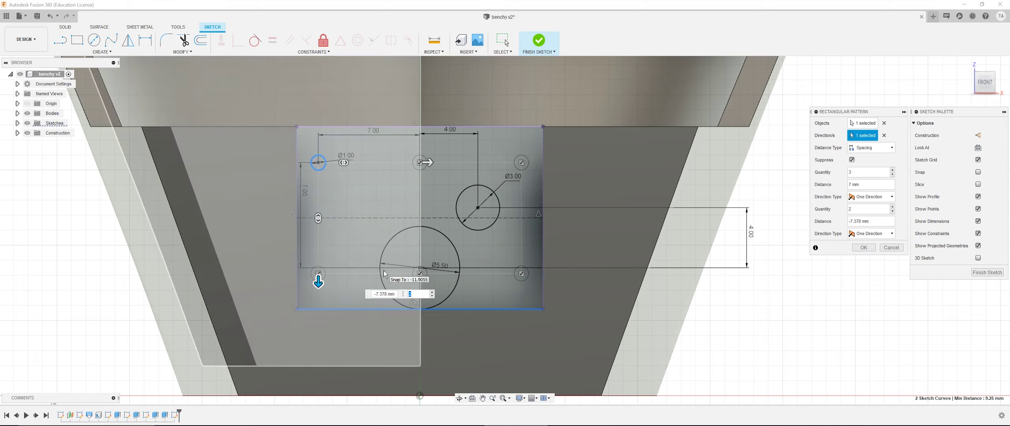
key("Tab")
left_click(383, 295)
type("-")
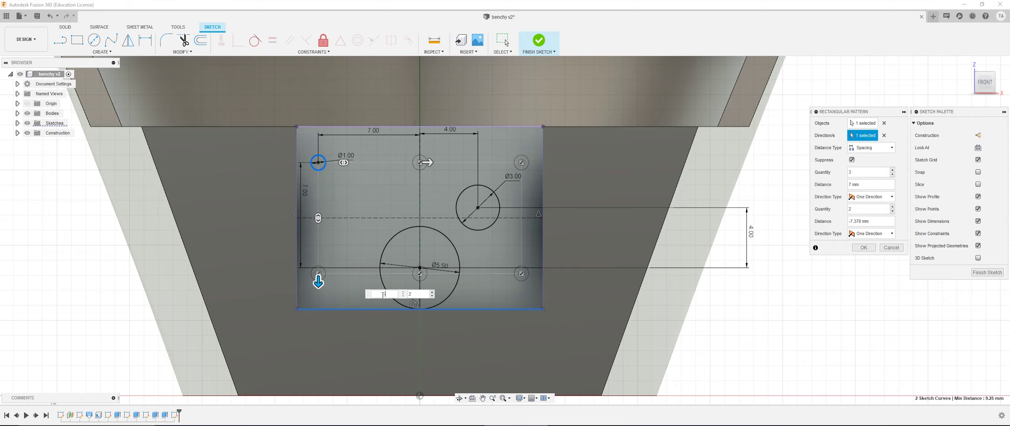
type("7")
left_click(318, 278)
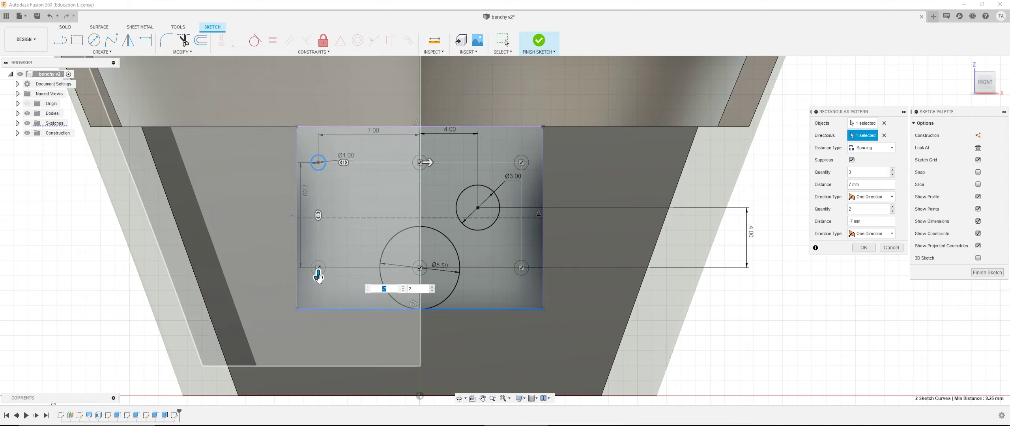
left_click_drag(319, 279, 366, 286)
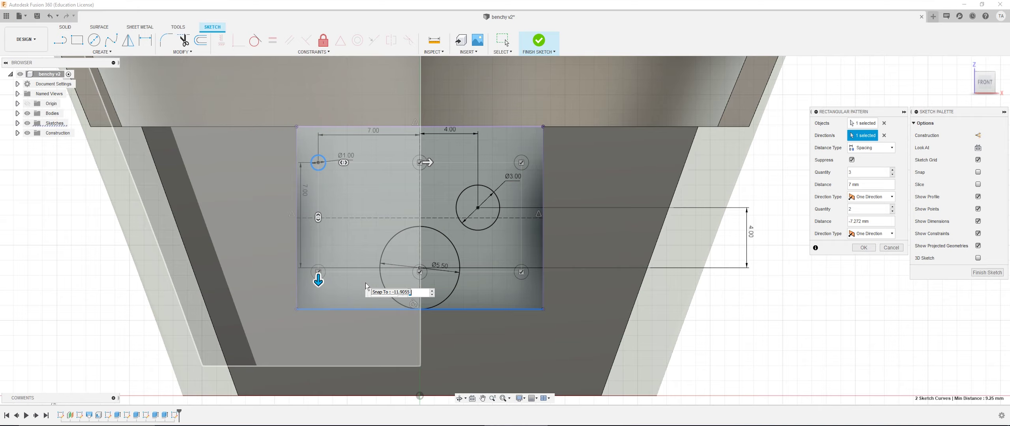
left_click(383, 295)
type("-7")
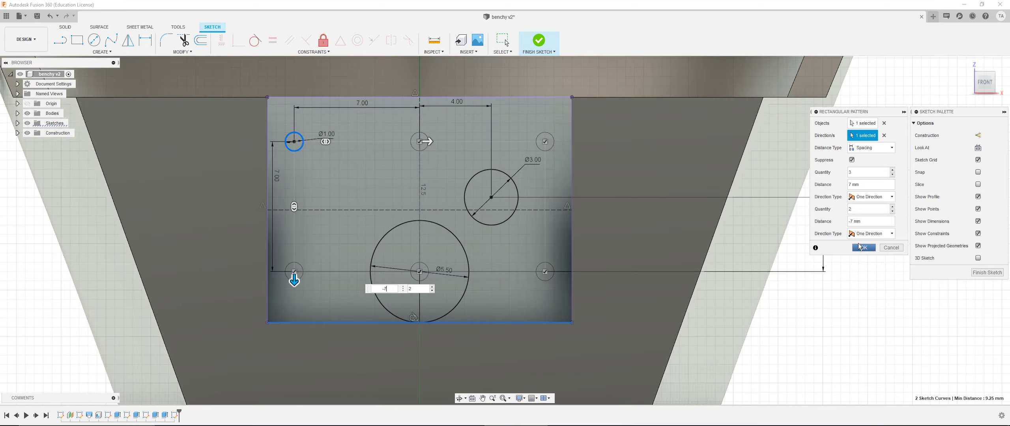
scroll(421, 272, "up", 2)
scroll(420, 276, "down", 2)
scroll(419, 274, "down", 1)
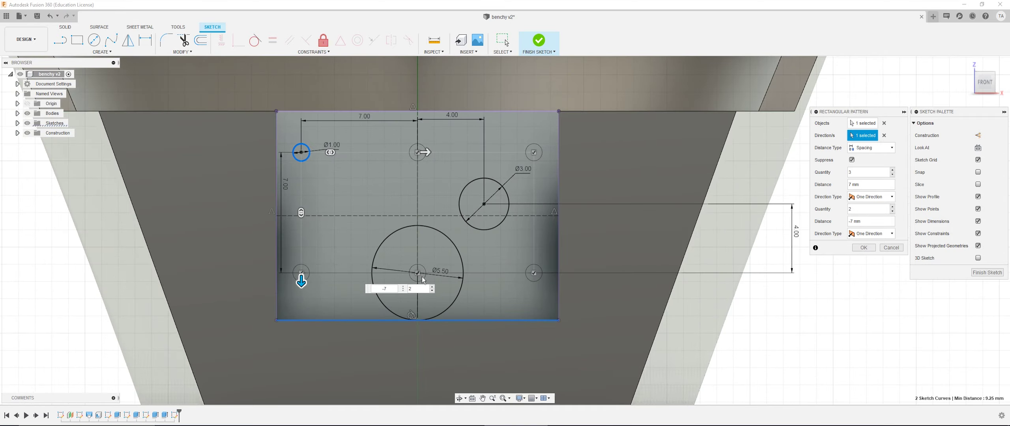
scroll(420, 275, "up", 2)
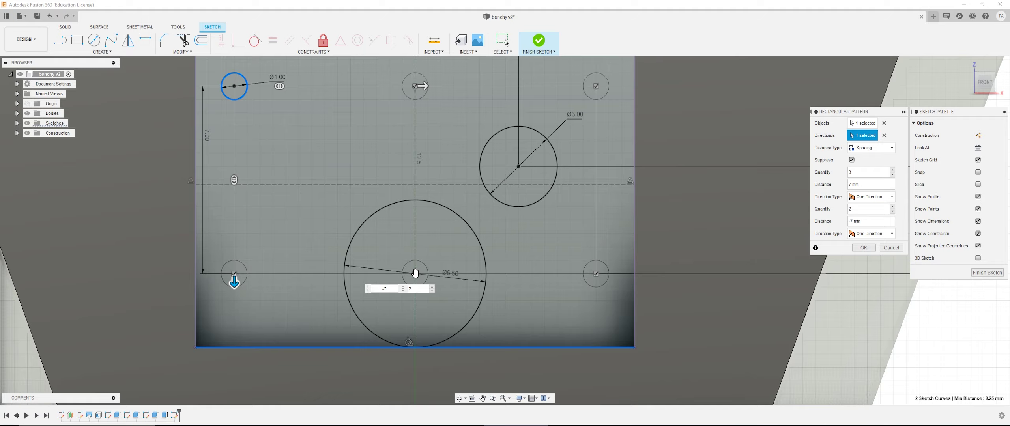
scroll(416, 274, "down", 3)
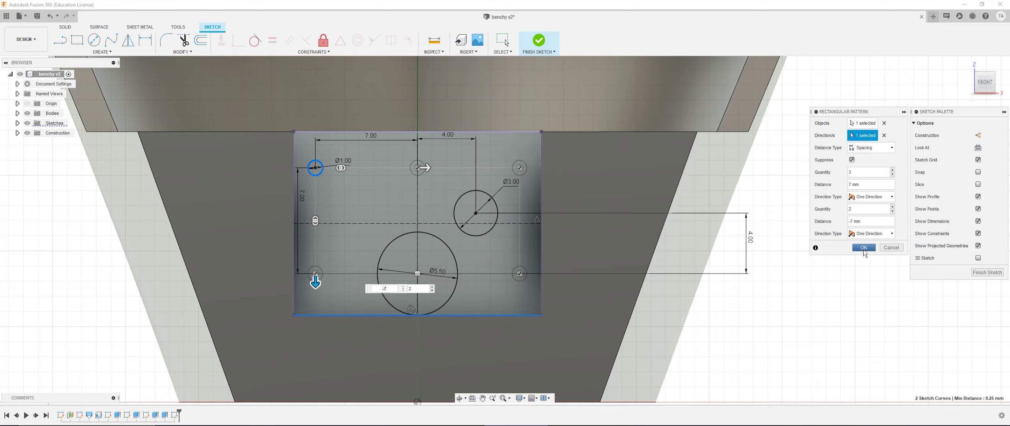
Confirm the six-hole pattern, check it from an angled view, and finish the sketch.
left_click(863, 248)
scroll(355, 233, "down", 2)
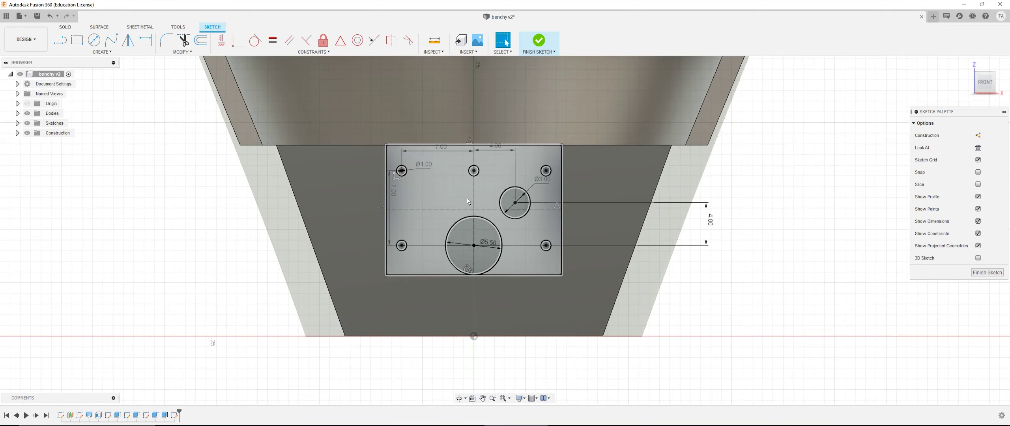
mouse_move(468, 197)
middle_mouse_down("shift")
mouse_move(455, 202)
mouse_move(386, 171)
middle_mouse_up("shift")
scroll(476, 193, "up", 1)
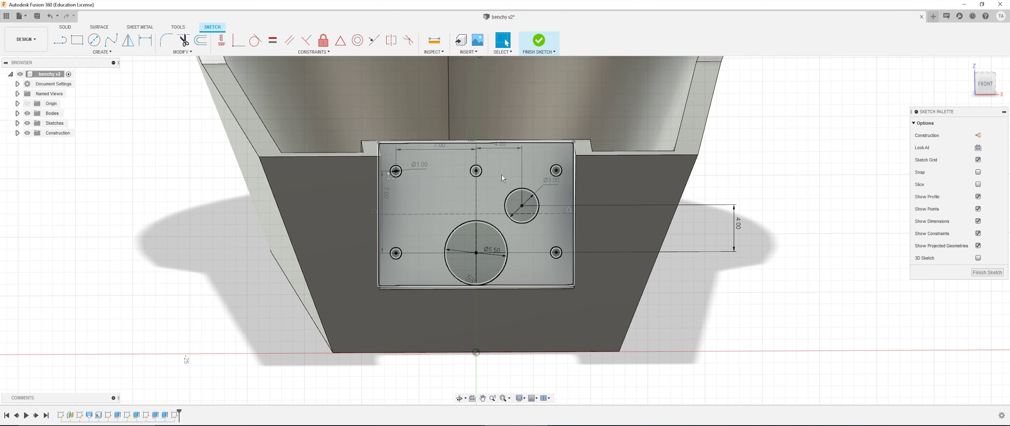
middle_click_drag(502, 175, 488, 201, "shift")
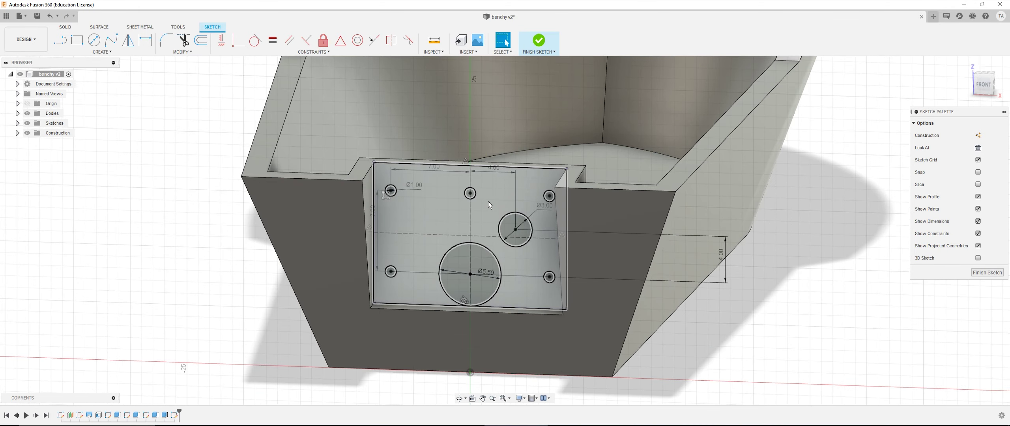
left_click(539, 41)
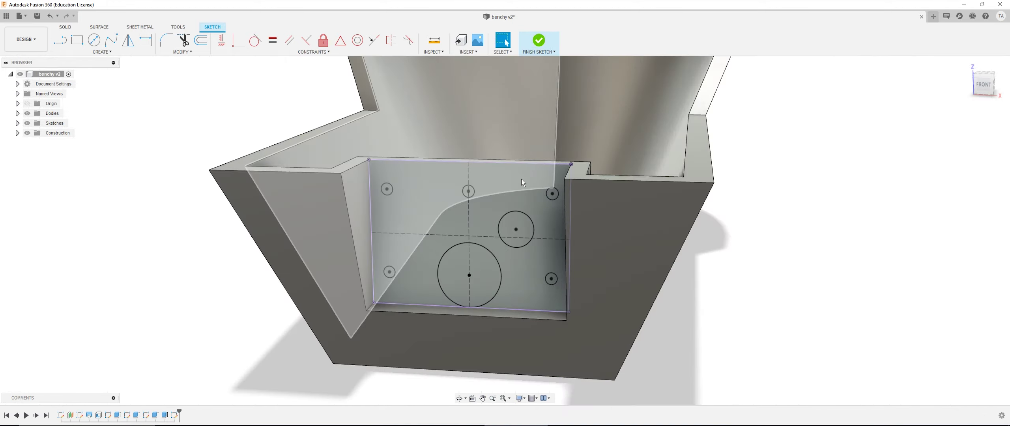
Start an extrusion and select all seven circle profiles in the stern sketch.
key("e")
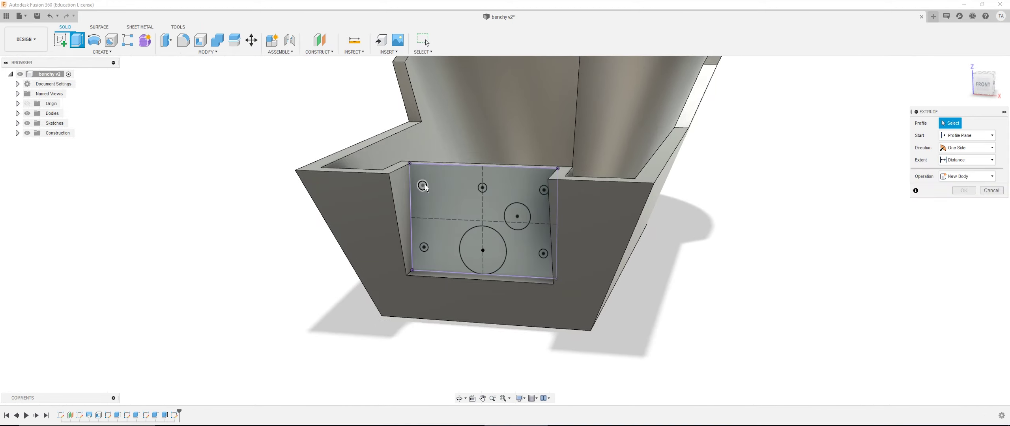
left_click(423, 185)
left_click(483, 188)
left_click(544, 190)
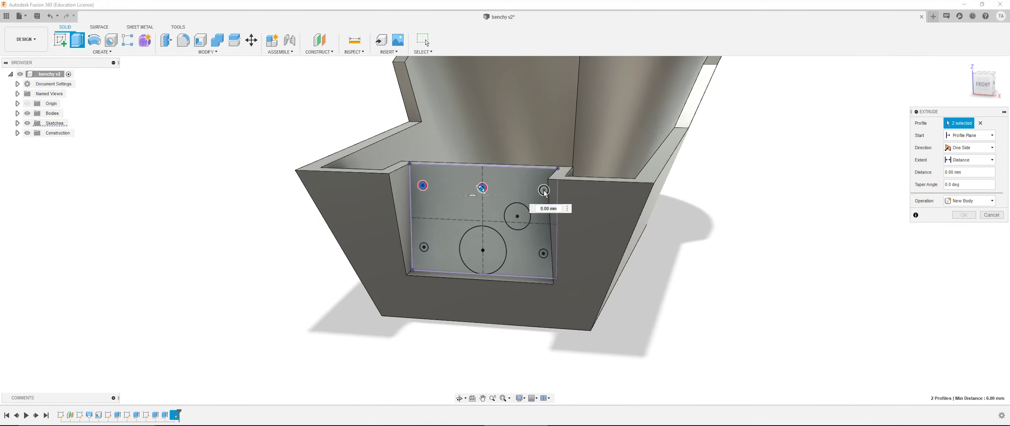
left_click(518, 217)
left_click(543, 254)
left_click(483, 250)
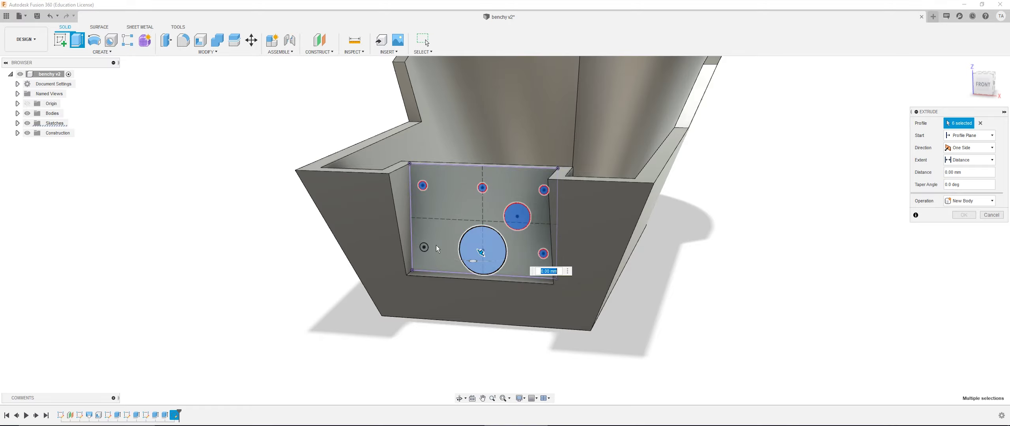
left_click(423, 247)
Drag the extrusion inward as an 11.724 mm cut into the hull and confirm.
scroll(457, 220, "up", 2)
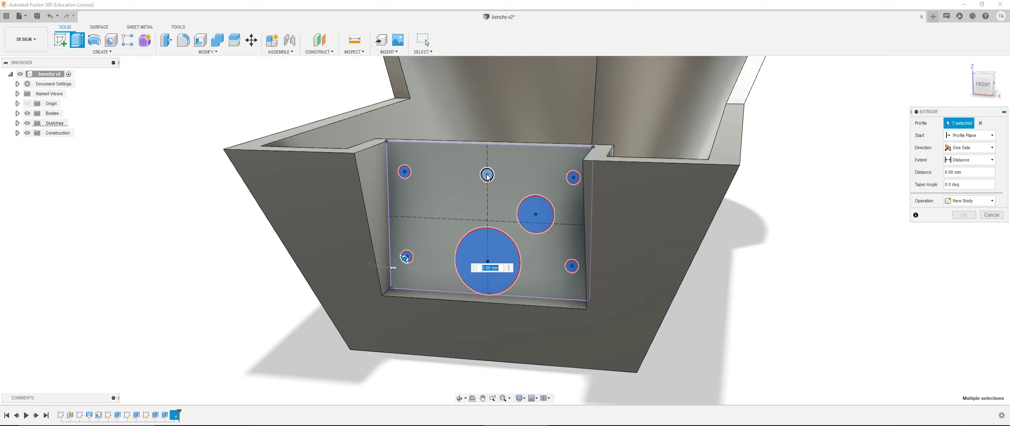
scroll(482, 181, "down", 3)
middle_click_drag(483, 182, 418, 198, "shift")
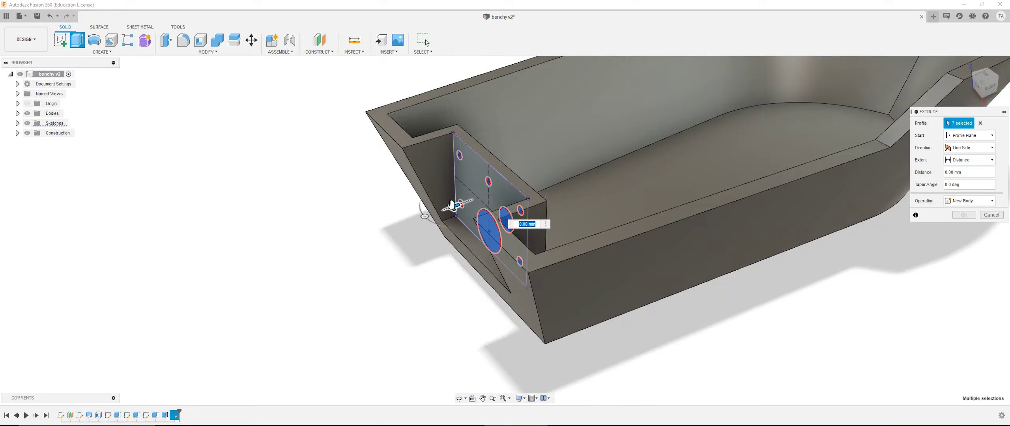
left_click_drag(453, 205, 531, 180)
middle_click_drag(531, 181, 490, 190, "shift")
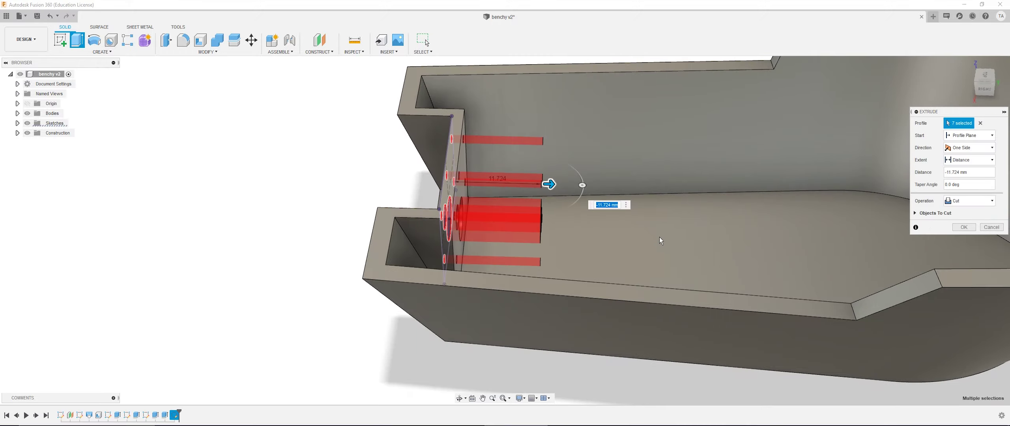
middle_click_drag(661, 241, 600, 176)
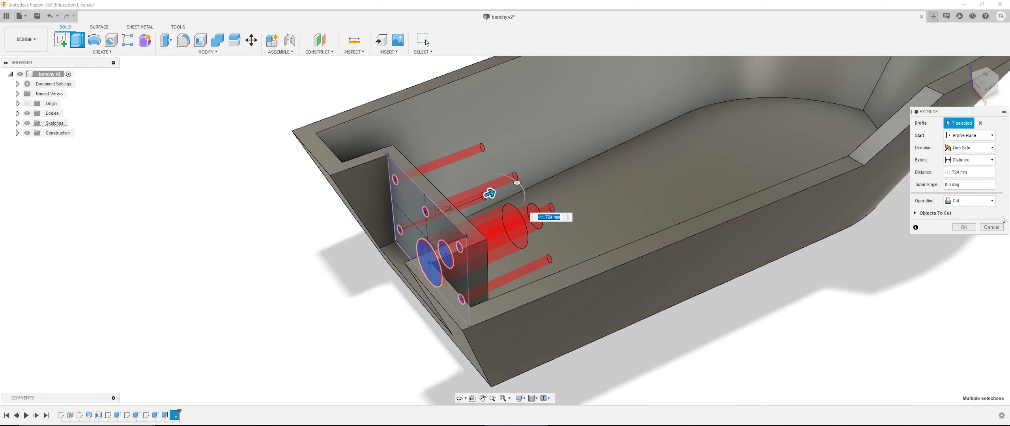
left_click(964, 227)
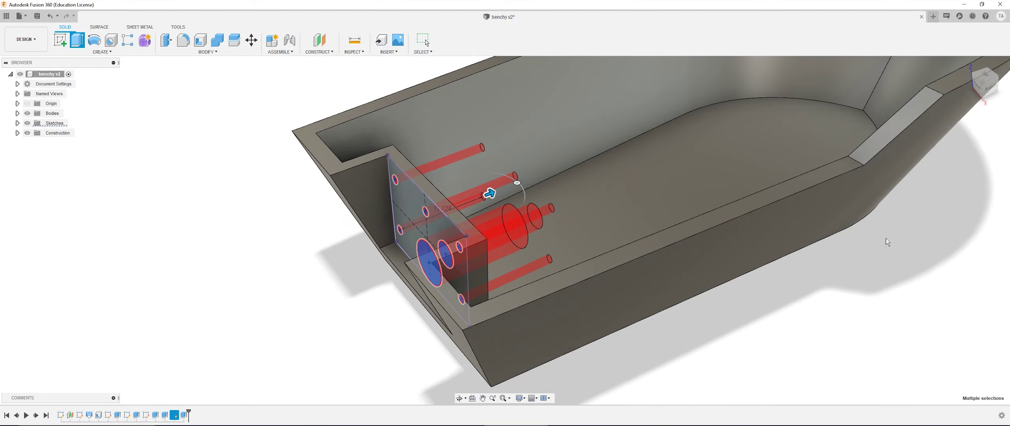
scroll(650, 271, "down", 3)
Start a sketch on the hull's inner floor and view it from the top.
middle_click_drag(604, 273, 548, 276)
middle_click_drag(547, 276, 593, 287, "shift")
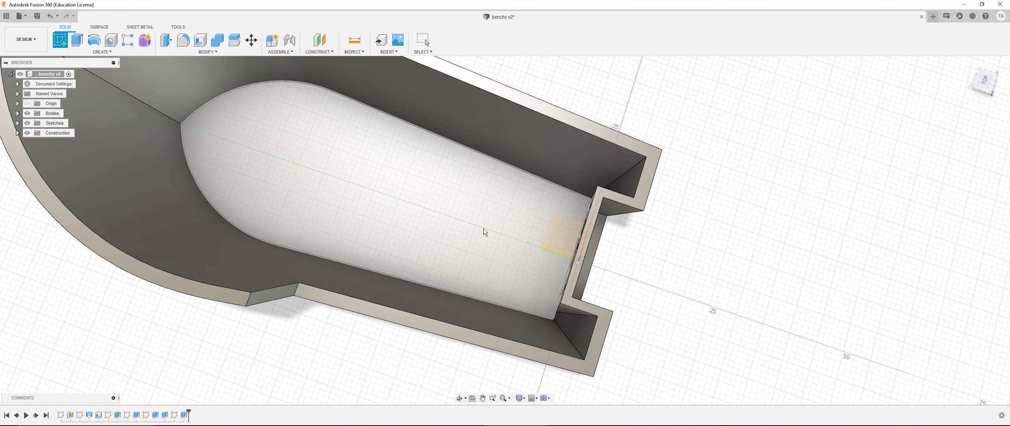
left_click(423, 194)
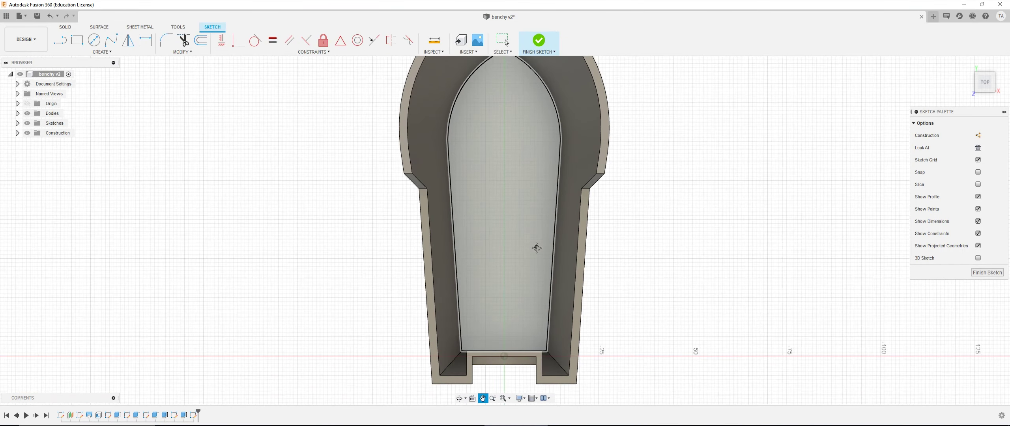
mouse_move(519, 257)
middle_mouse_down("shift")
mouse_move(597, 232)
mouse_move(469, 252)
mouse_move(572, 273)
middle_mouse_up("shift")
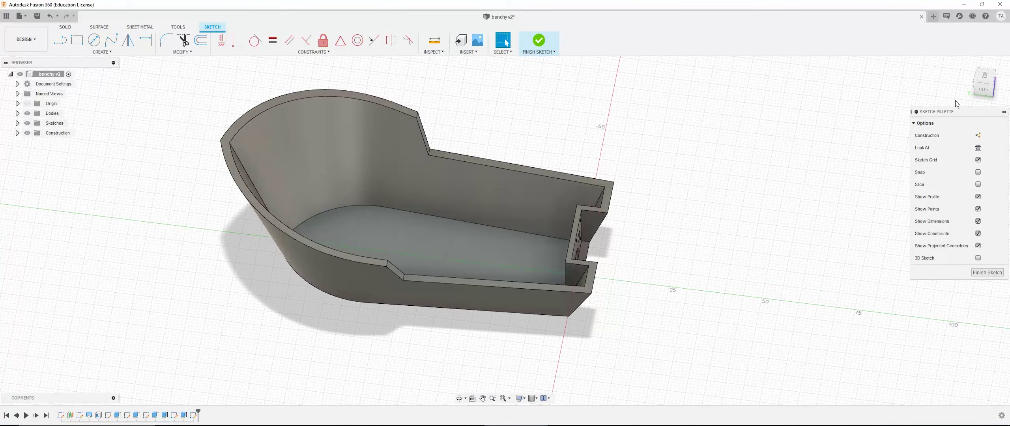
left_click(985, 76)
scroll(536, 214, "up", 3)
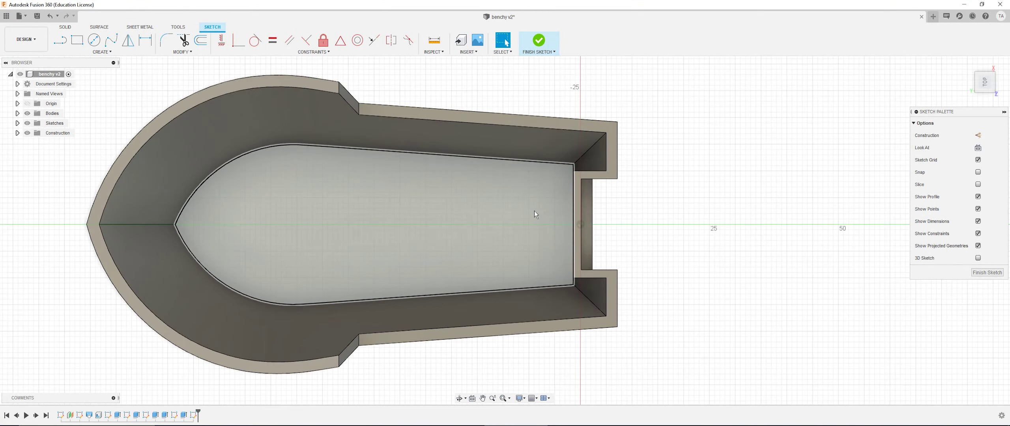
Draw a two-point rectangle on the floor near the stern.
left_click(96, 52)
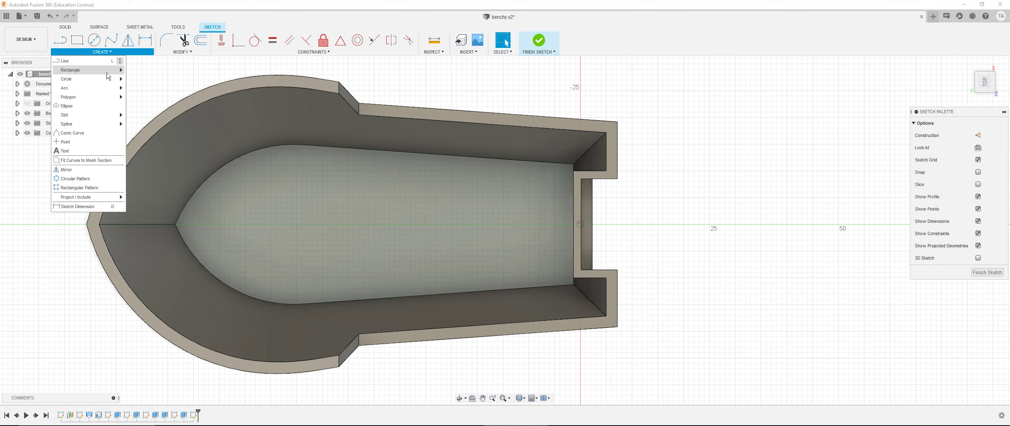
left_click(81, 44)
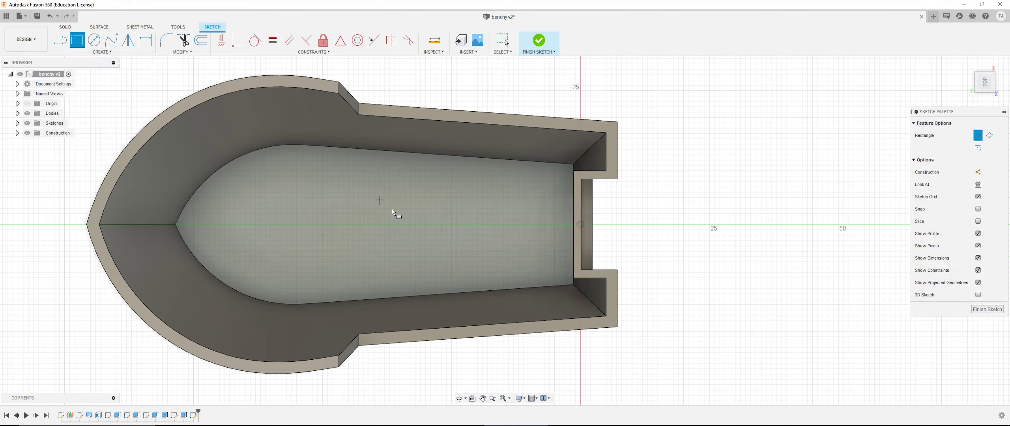
left_click(380, 200)
left_click(546, 253)
key("Escape")
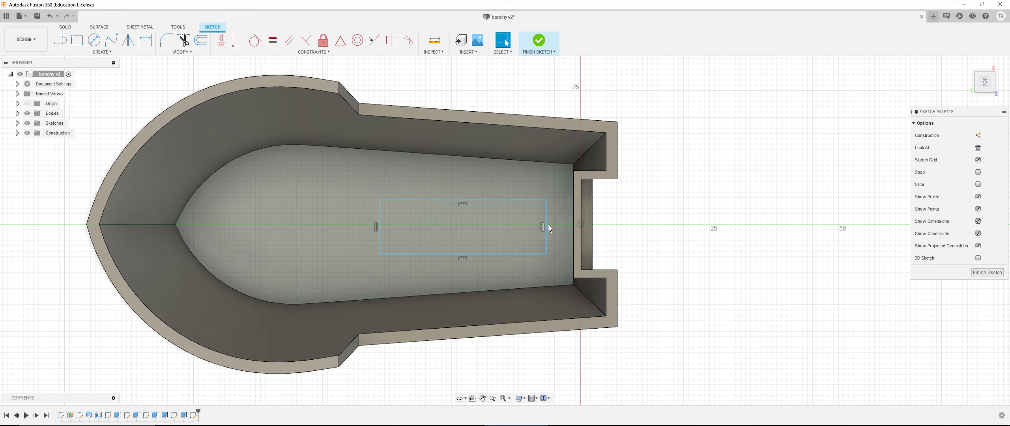
scroll(557, 227, "up", 1)
Project the hull's top face outline into the floor sketch.
key("p")
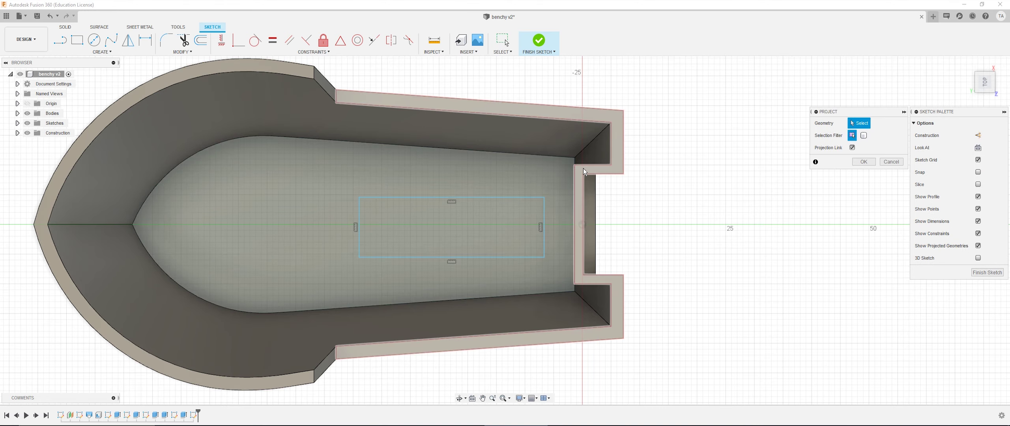
left_click(585, 173)
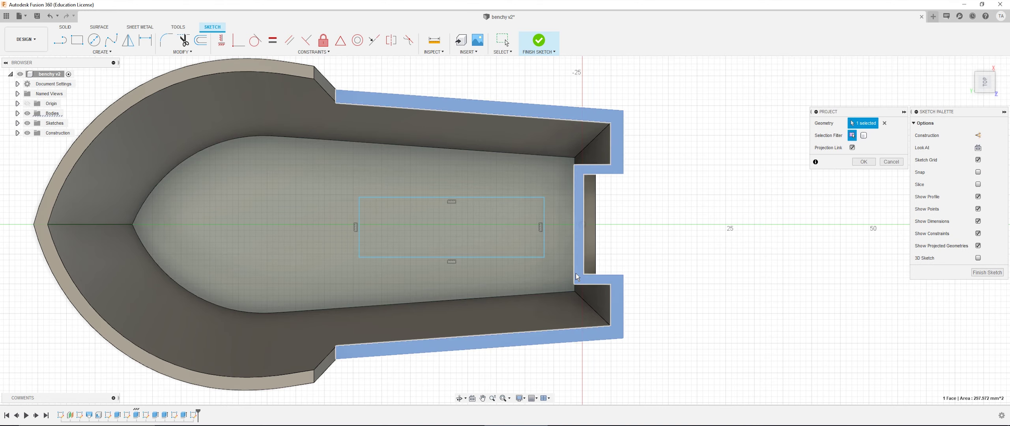
left_click(863, 162)
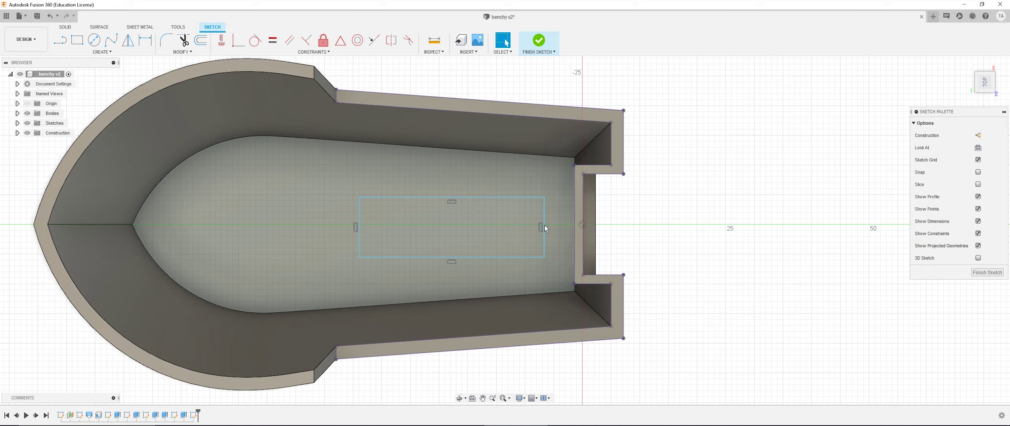
Dimension the rectangle's right edge 2.5 mm from the stern wall.
key("d")
left_click(546, 223)
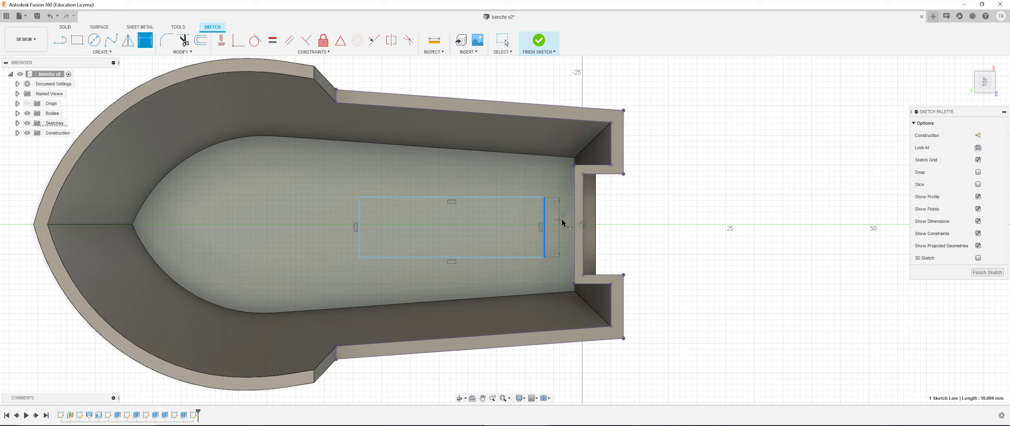
left_click(575, 223)
left_click(561, 181)
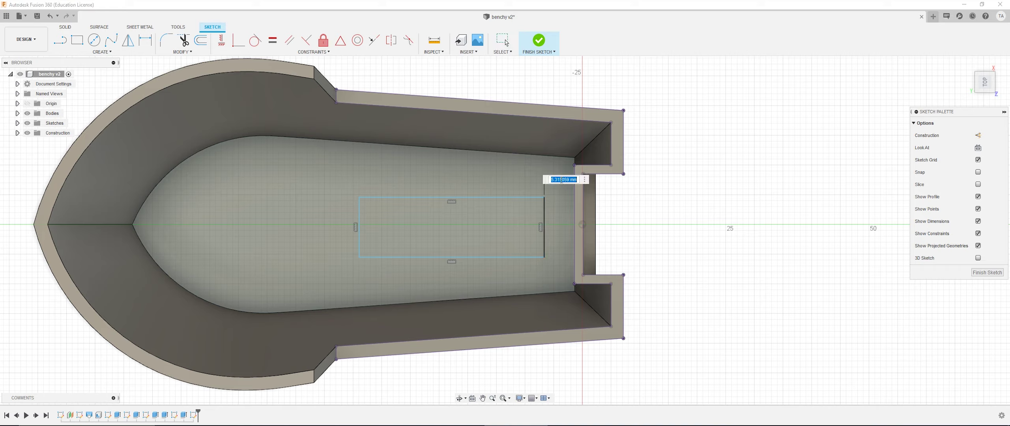
type("2.5")
key("Return")
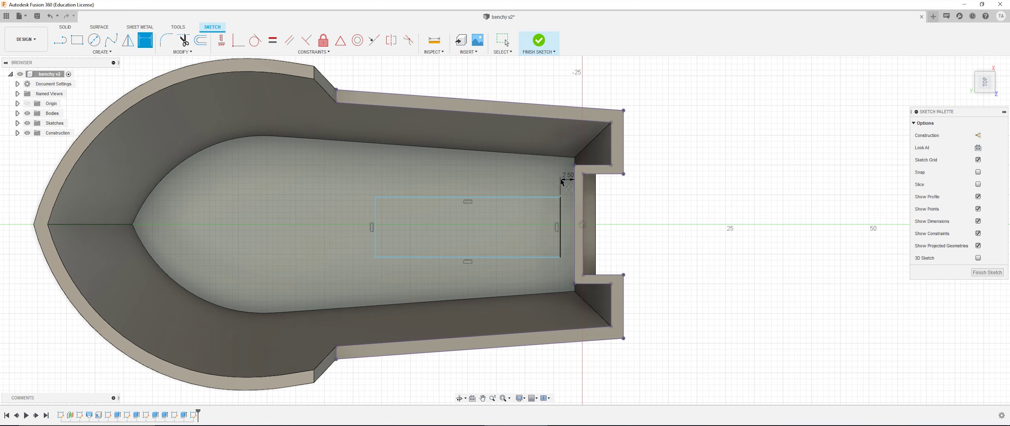
Set the rectangle's length to 20 mm.
middle_click_drag(502, 221, 475, 216)
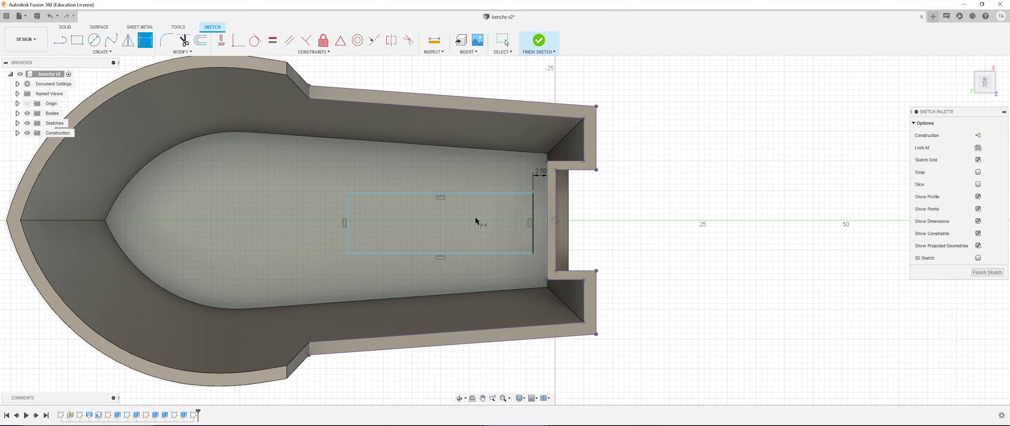
left_click(393, 252)
left_click(409, 281)
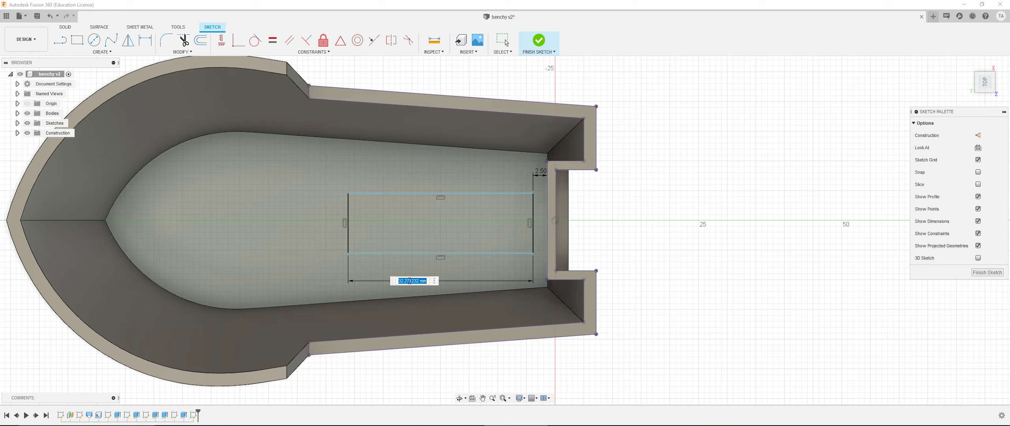
type("20")
key("Return")
Set the rectangle's width to 10 mm and slide it up slightly.
scroll(535, 213, "up", 2)
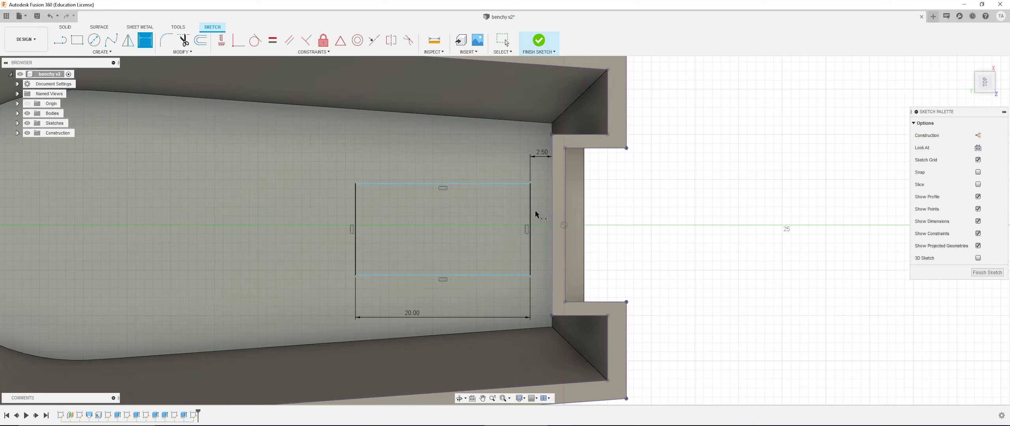
left_click(531, 213)
left_click(657, 216)
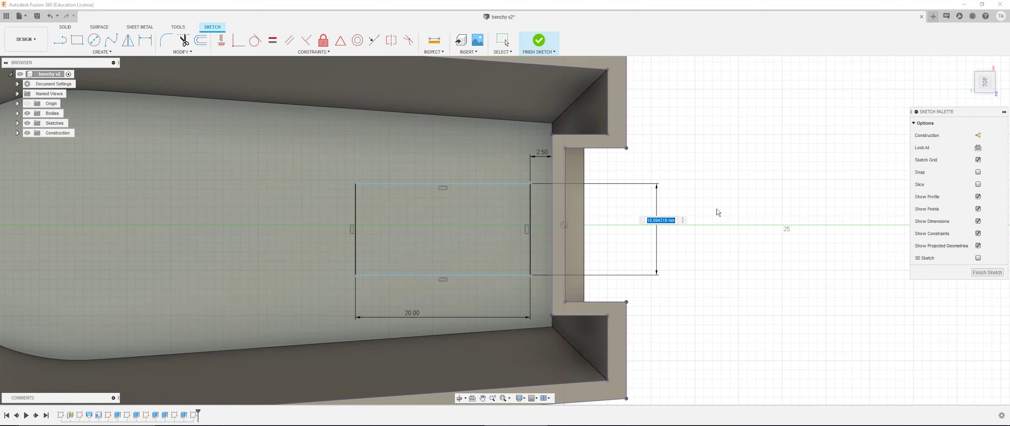
type("10")
key("Return")
middle_click_drag(632, 203, 604, 200)
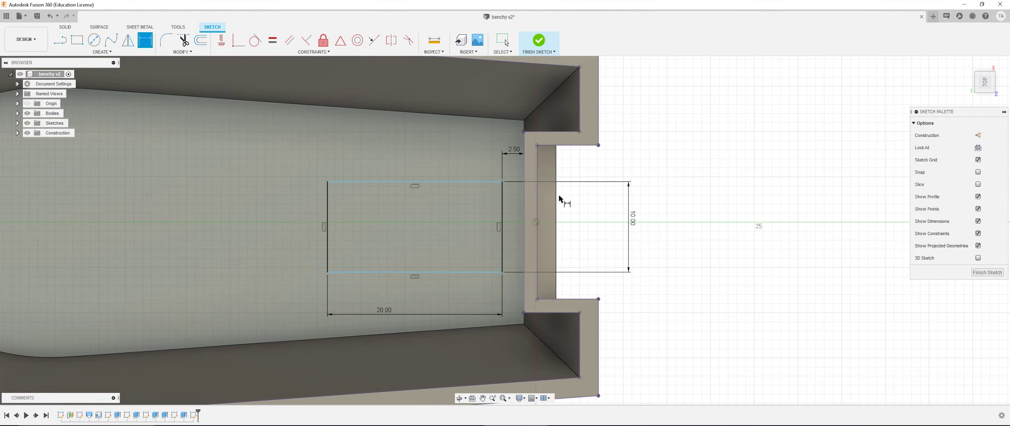
key("Escape")
middle_click_drag(487, 194, 462, 202)
mouse_move(478, 223)
left_mouse_down()
mouse_move(477, 187)
mouse_move(469, 240)
mouse_move(466, 189)
mouse_move(463, 217)
mouse_move(463, 204)
mouse_move(476, 242)
mouse_move(475, 217)
left_mouse_up()
Draw a horizontal line along the floor's centreline from the stern wall.
left_click(718, 220)
key("l")
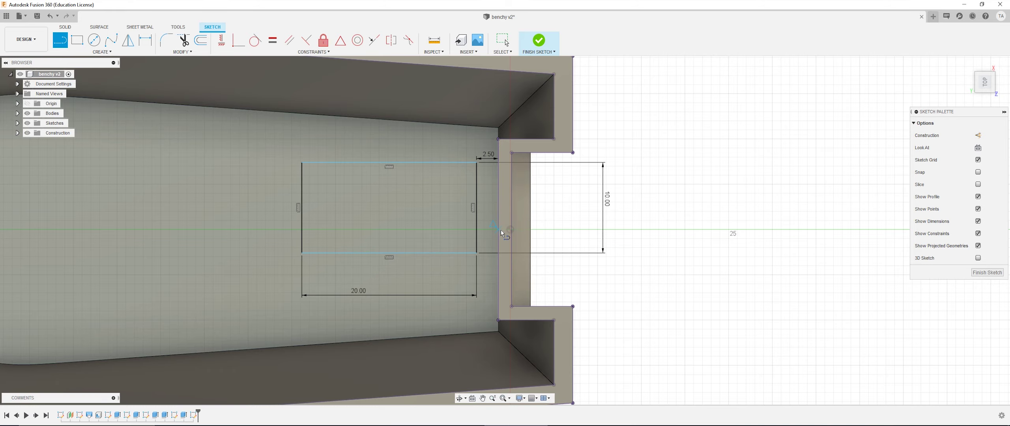
scroll(477, 214, "down", 1)
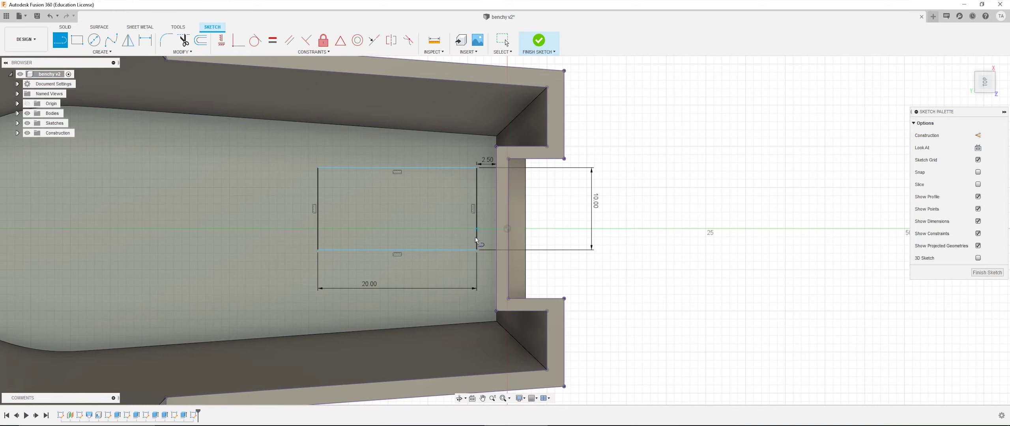
scroll(198, 234, "down", 2)
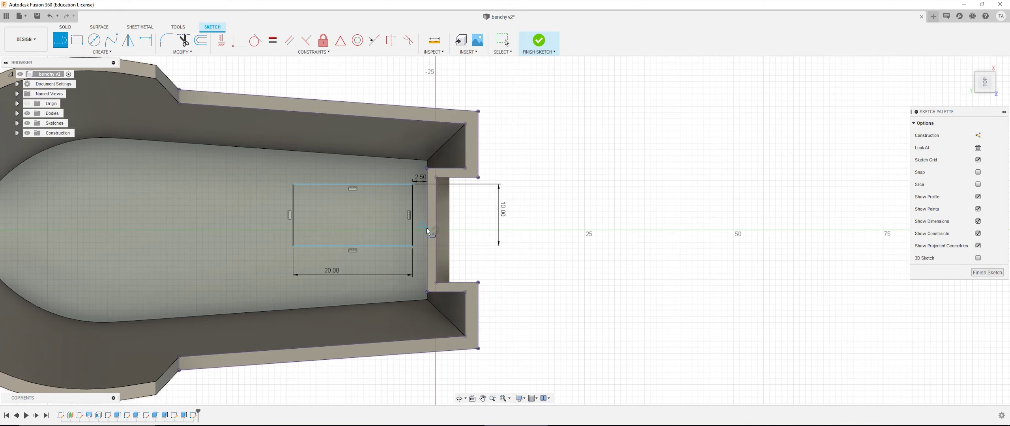
scroll(428, 231, "up", 2)
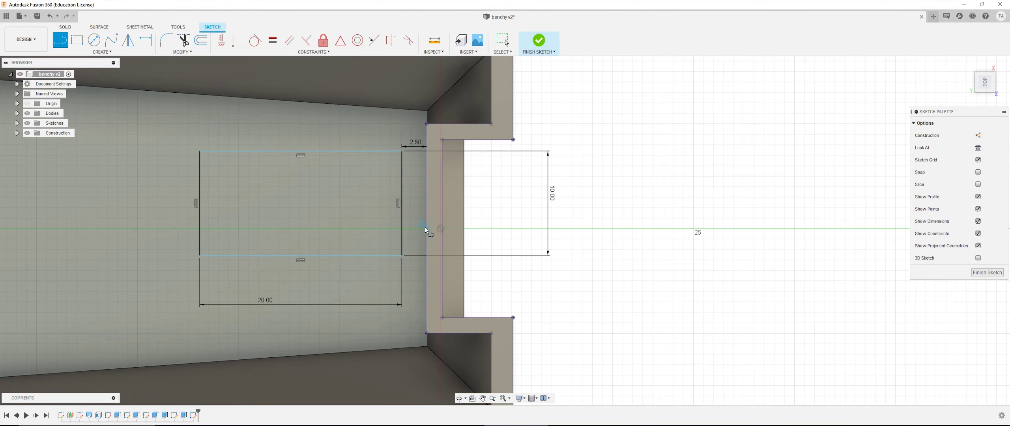
left_click(426, 229)
middle_click_drag(86, 229, 237, 229)
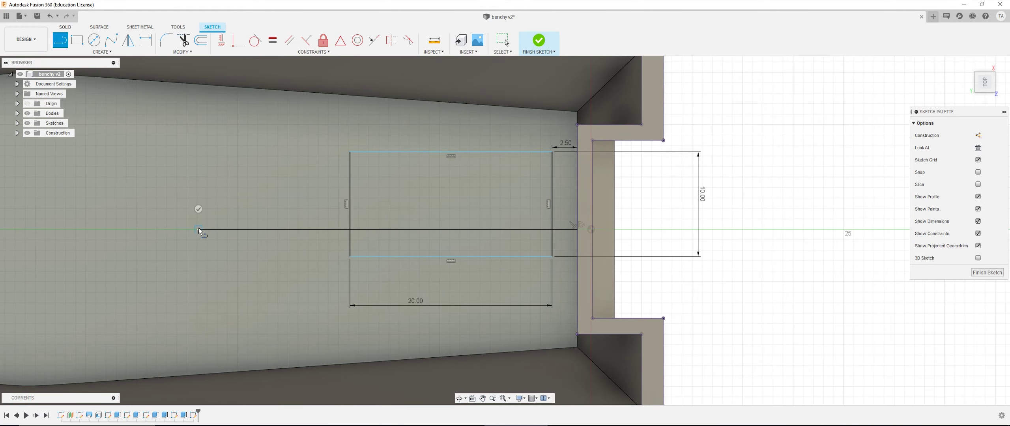
left_click(199, 229)
scroll(199, 229, "down", 1)
key("Escape")
Convert the centreline into dashed construction geometry.
left_click(246, 229)
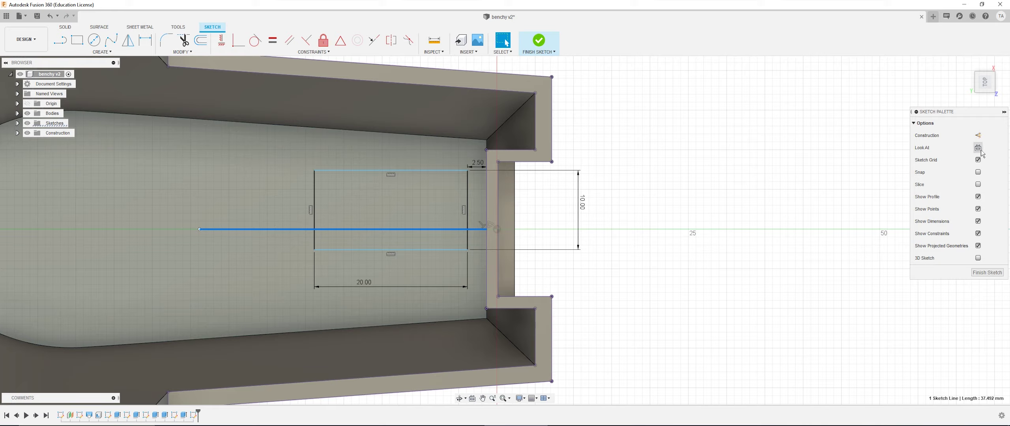
left_click(979, 135)
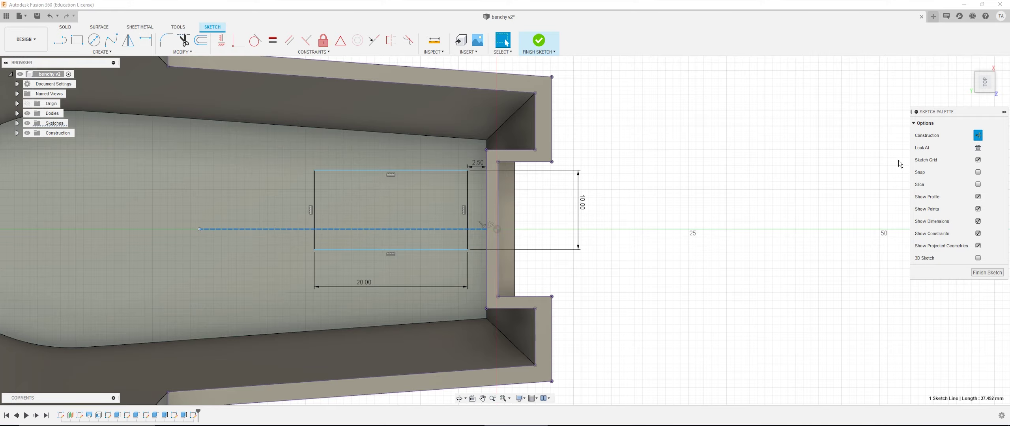
left_click(707, 189)
scroll(415, 257, "up", 2)
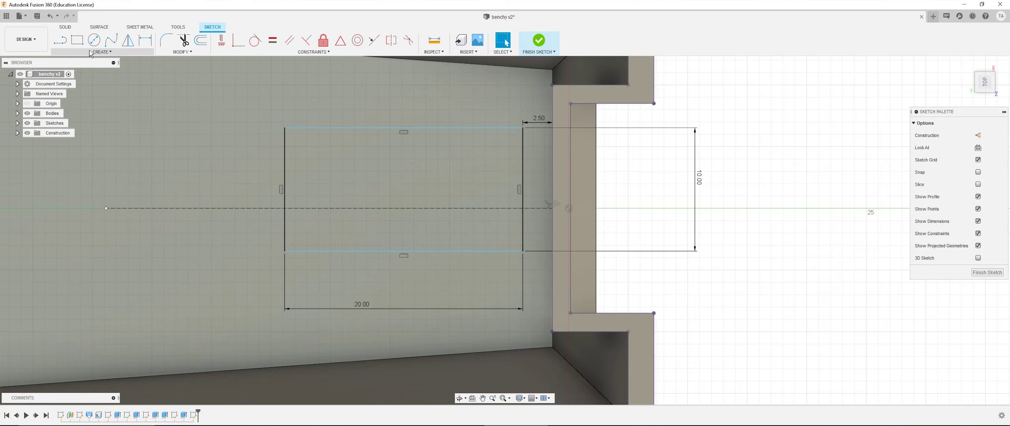
Place a sketch point on the rectangle's right edge.
left_click(91, 53)
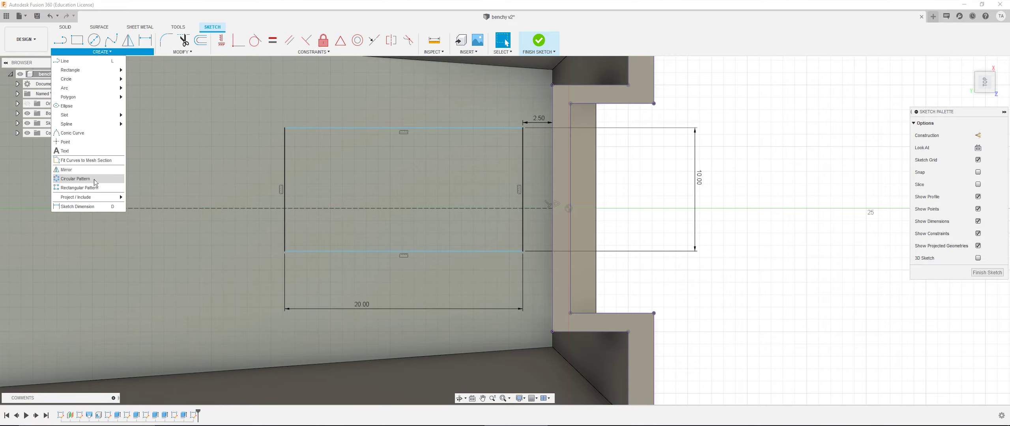
left_click(84, 144)
scroll(521, 183, "up", 1)
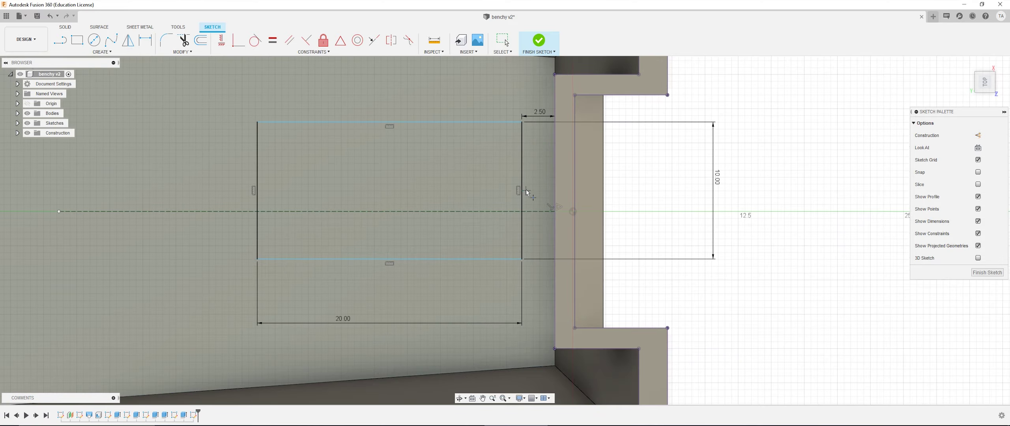
left_click(522, 190)
middle_click_drag(643, 202, 642, 216)
Make the slot rectangle's point coincident with the construction centreline and level its right-edge midpoint with it.
left_click(239, 40)
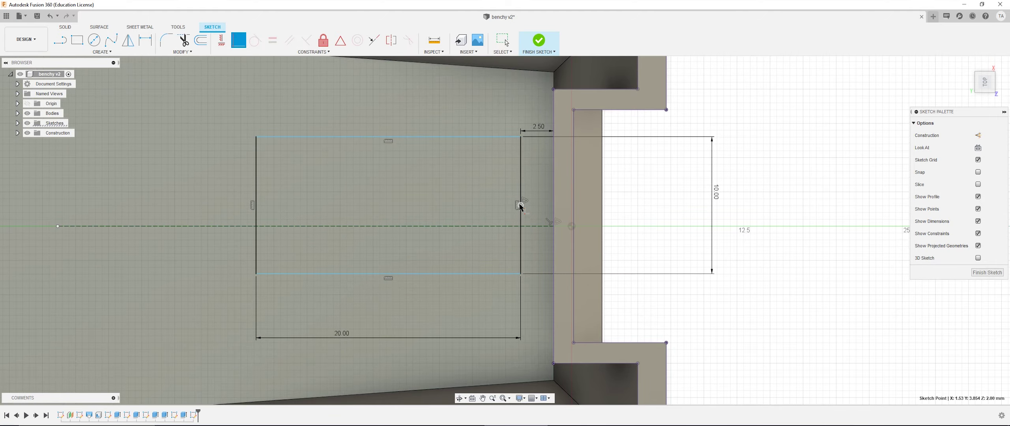
left_click(525, 226)
key("Escape")
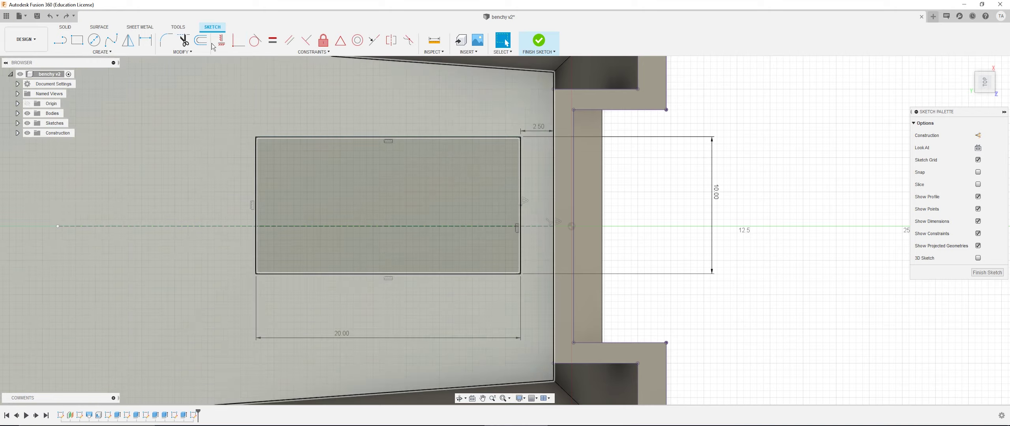
left_click(221, 41)
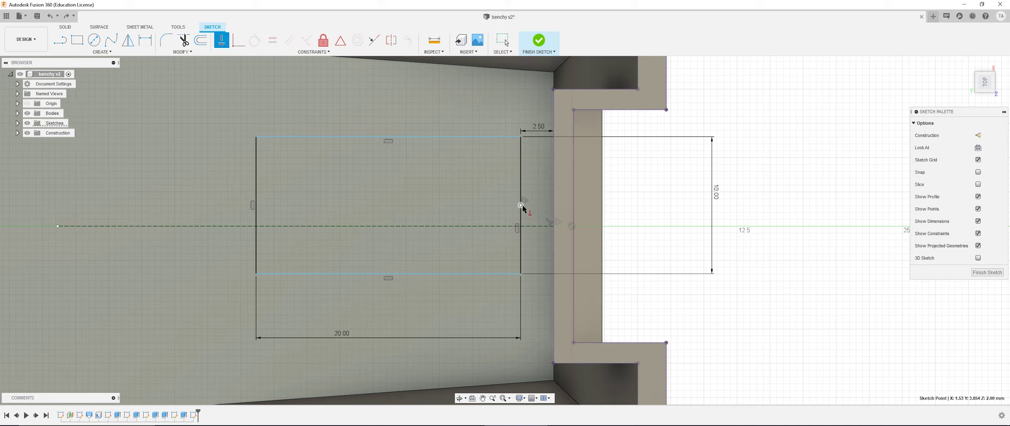
left_click(554, 227)
key("Escape")
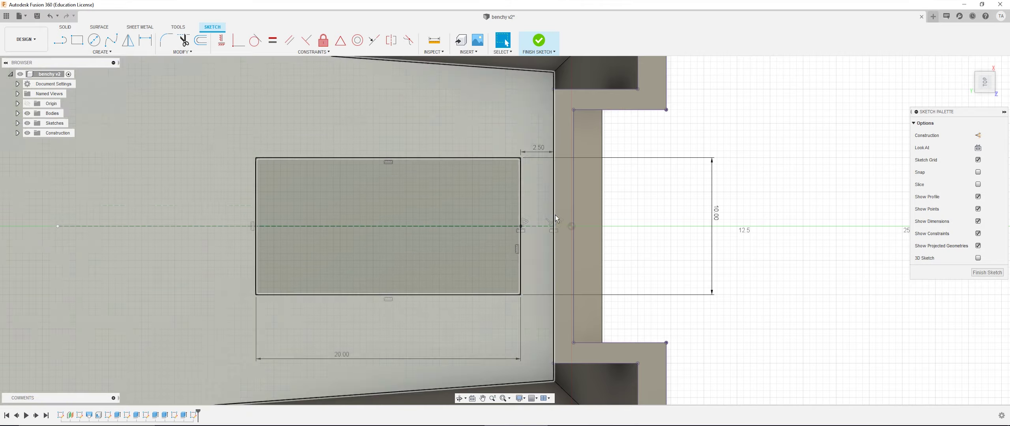
scroll(419, 215, "down", 2)
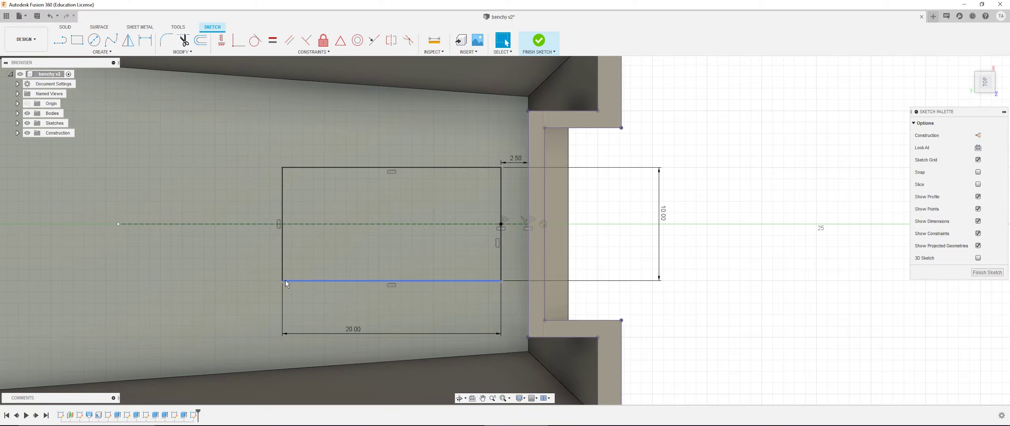
scroll(298, 280, "down", 1)
middle_click_drag(302, 281, 367, 283)
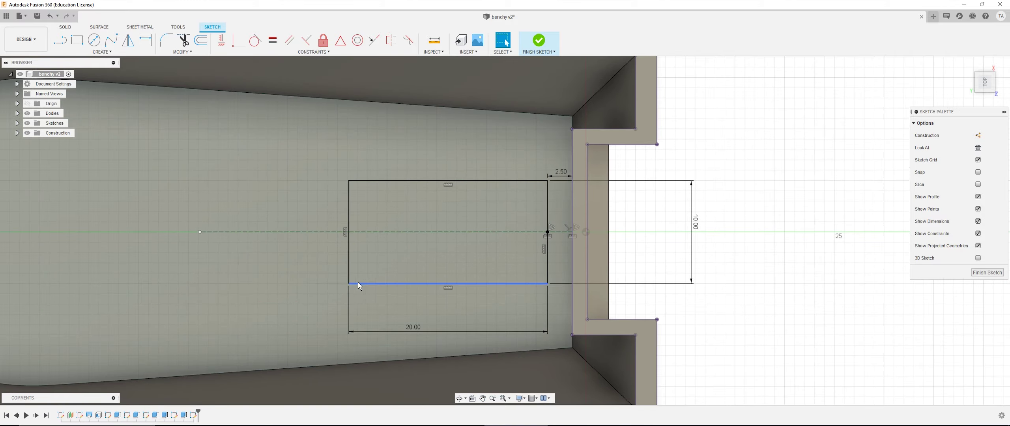
scroll(303, 226, "down", 2)
middle_click_drag(313, 224, 326, 222)
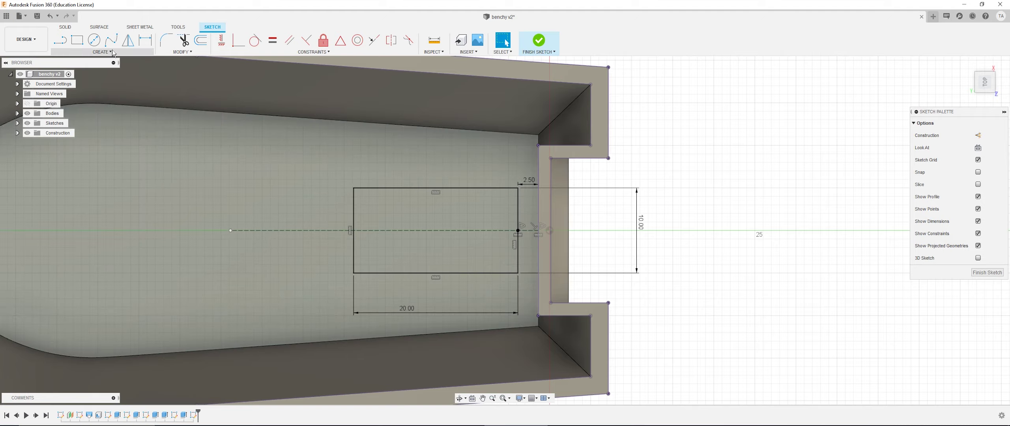
Draw a three-point arc between the rectangle's top-left and bottom-left corners, bulging left.
left_click(95, 53)
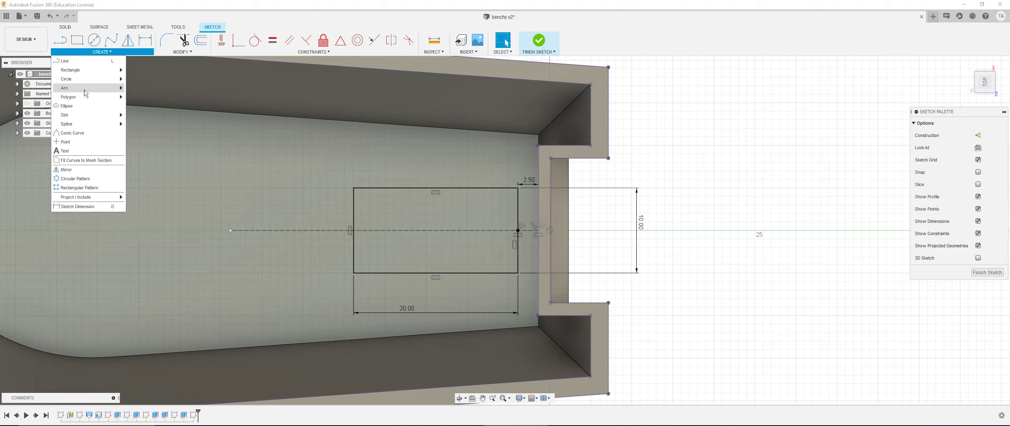
mouse_move(84, 89)
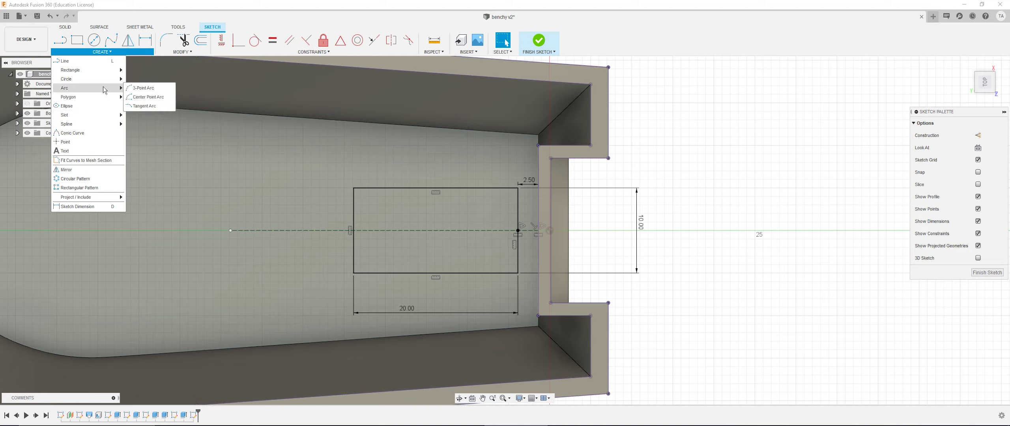
left_click(135, 88)
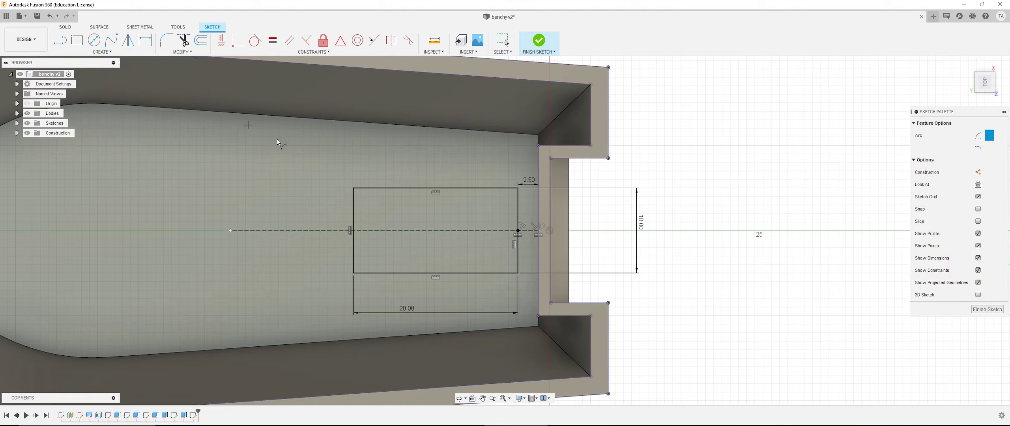
left_click(355, 188)
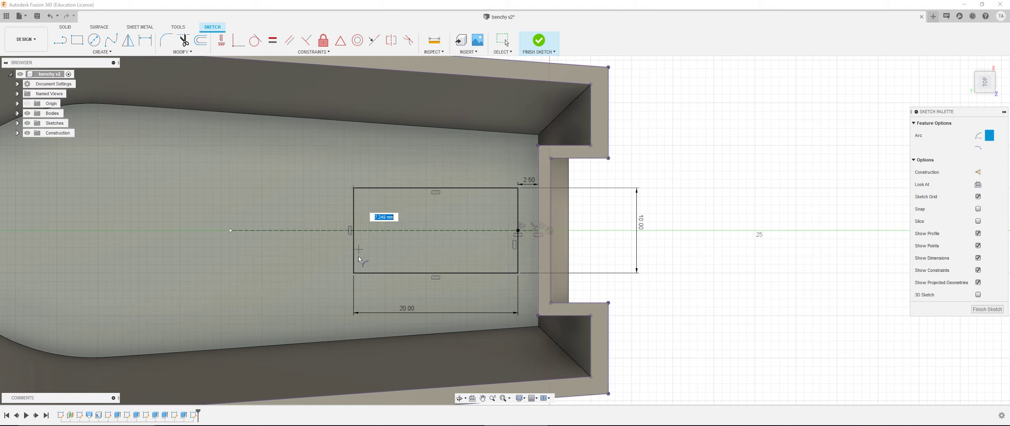
left_click(355, 273)
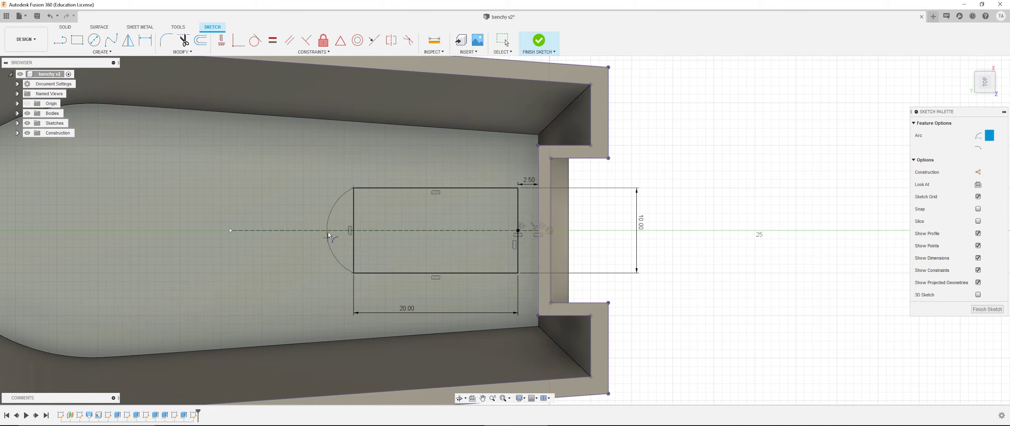
left_click(275, 221)
key("Escape")
middle_click_drag(275, 221, 287, 222)
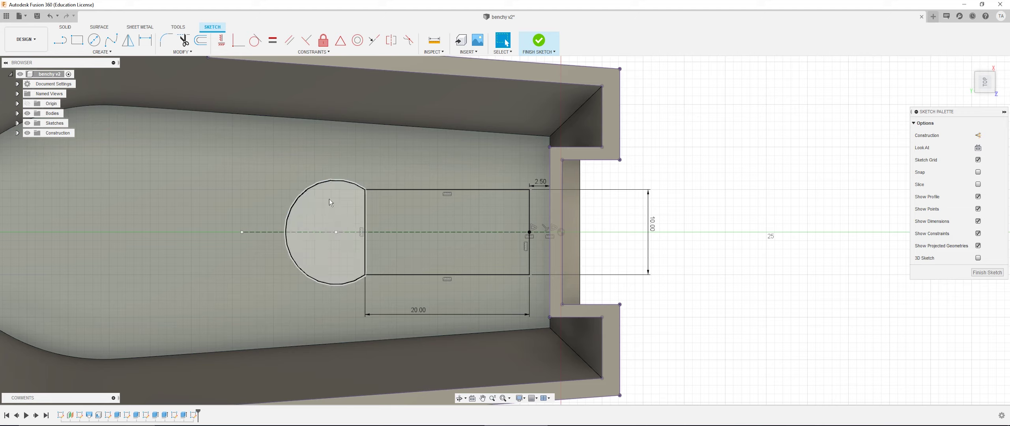
mouse_move(286, 228)
left_mouse_down()
mouse_move(323, 227)
mouse_move(293, 226)
left_mouse_up()
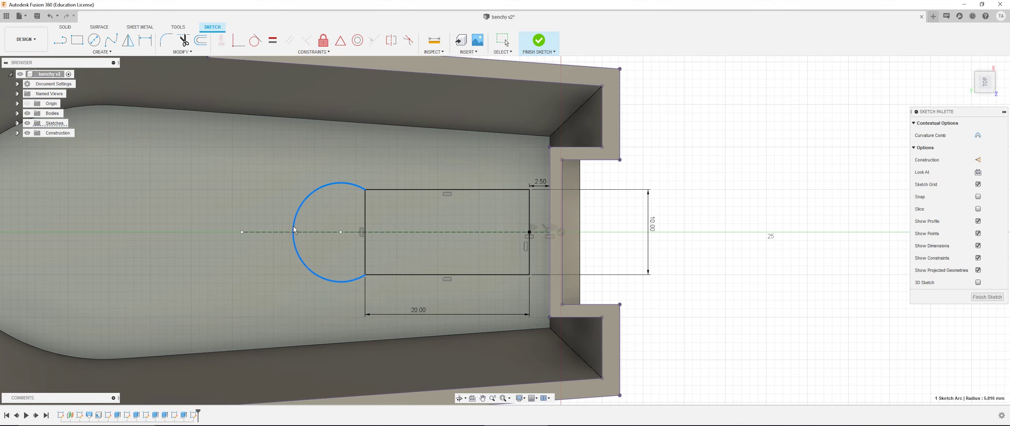
left_click(758, 151)
Make the arc tangent to the rectangle's top and bottom edges.
left_click(256, 40)
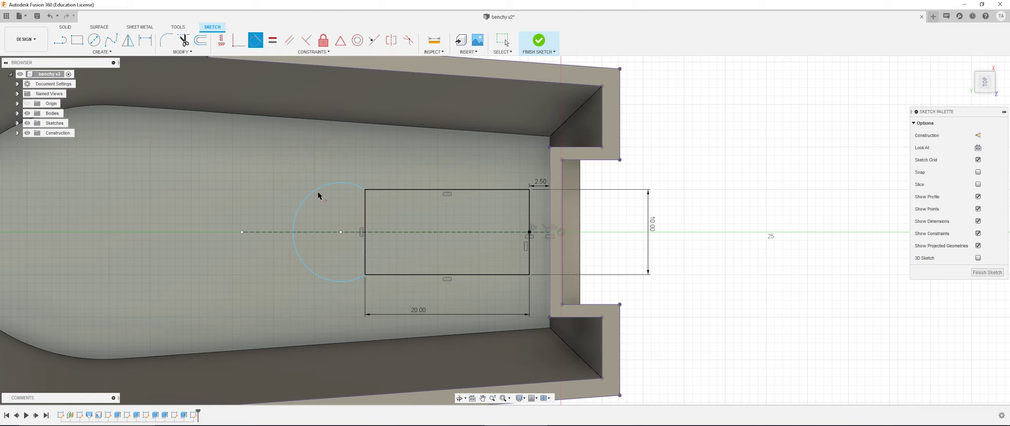
left_click(294, 230)
left_click(257, 46)
left_click(350, 185)
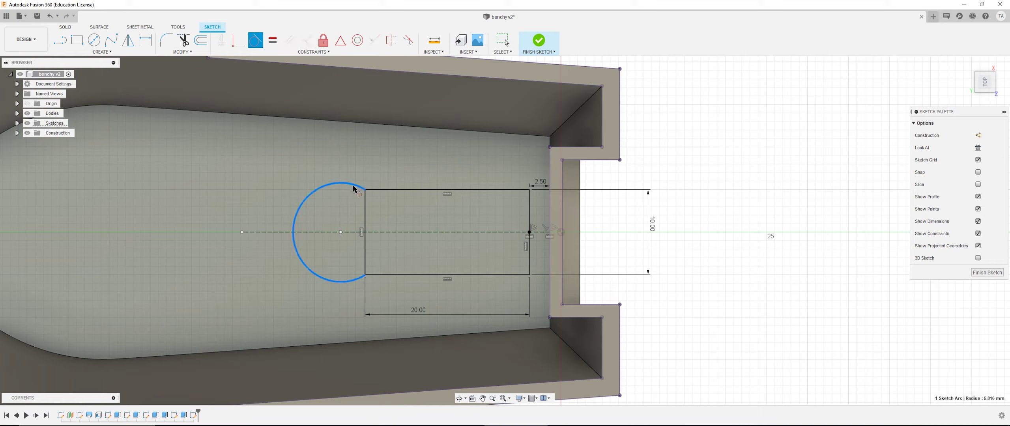
left_click(380, 193)
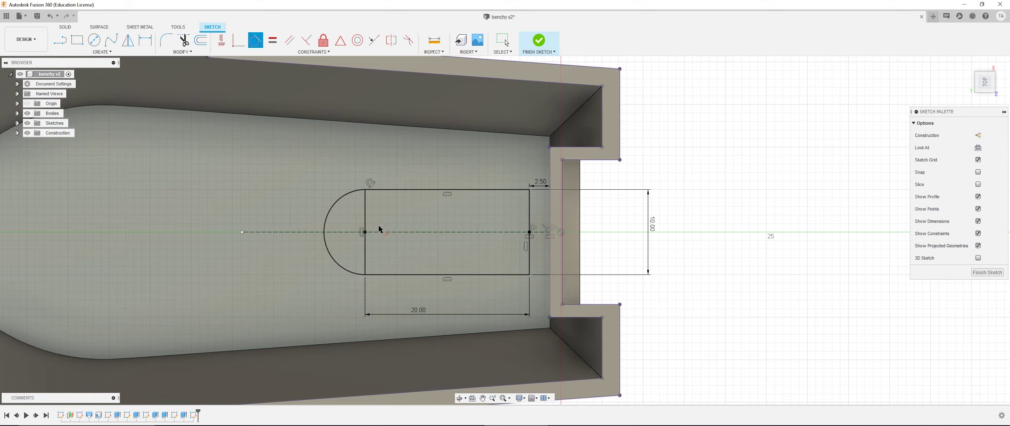
left_click(378, 276)
key("Escape")
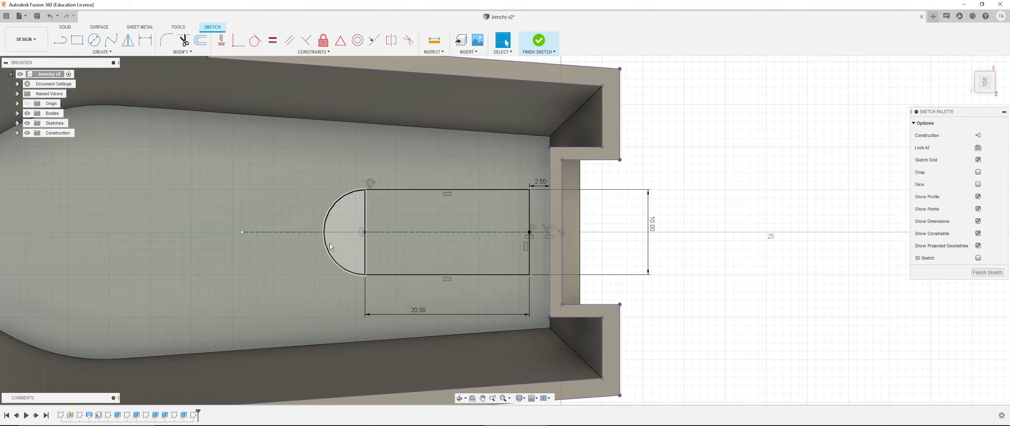
Convert the rectangle's left side to a construction line and check the rounded slot profile.
left_click(329, 247)
left_click(365, 223)
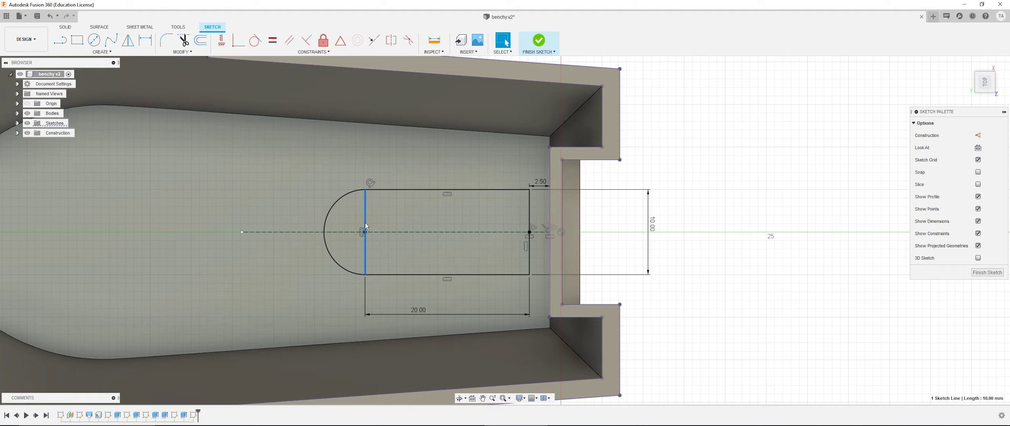
scroll(365, 223, "up", 1)
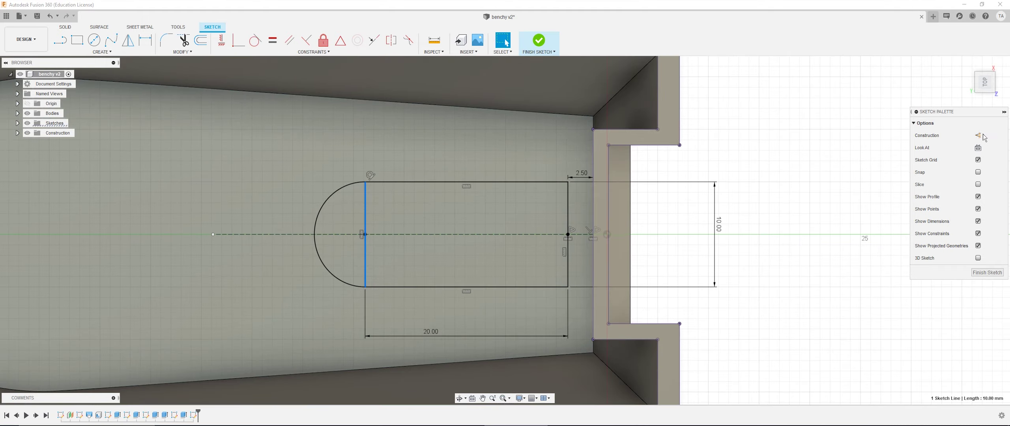
left_click(978, 135)
left_click(346, 219)
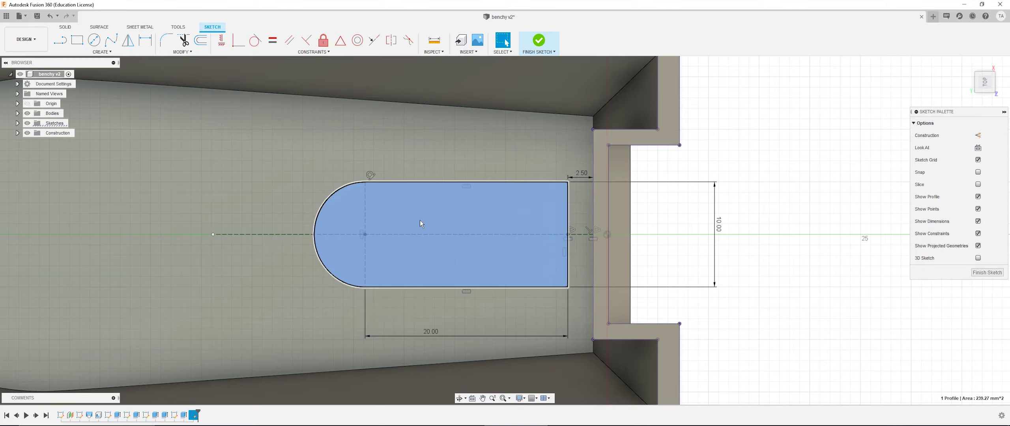
scroll(539, 238, "down", 2)
Select the slot and floor profiles, then delete the rounded end arc.
left_click(385, 229)
scroll(519, 178, "up", 1)
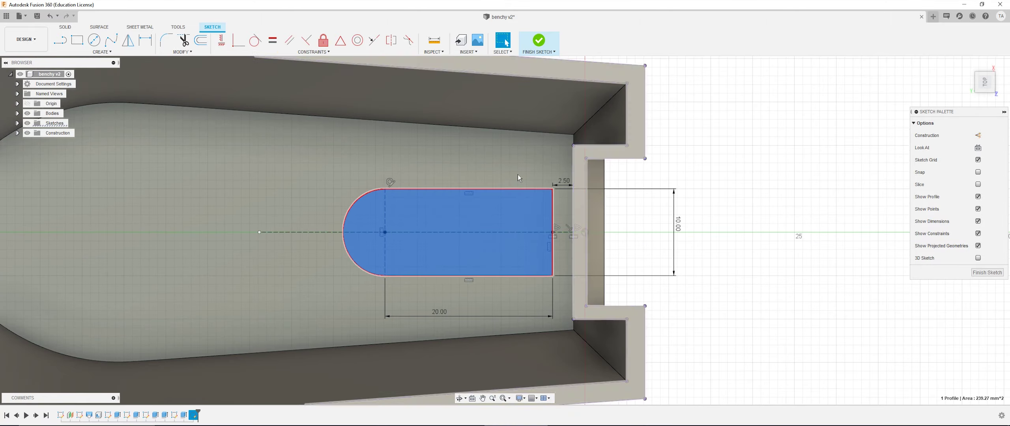
left_click(377, 183)
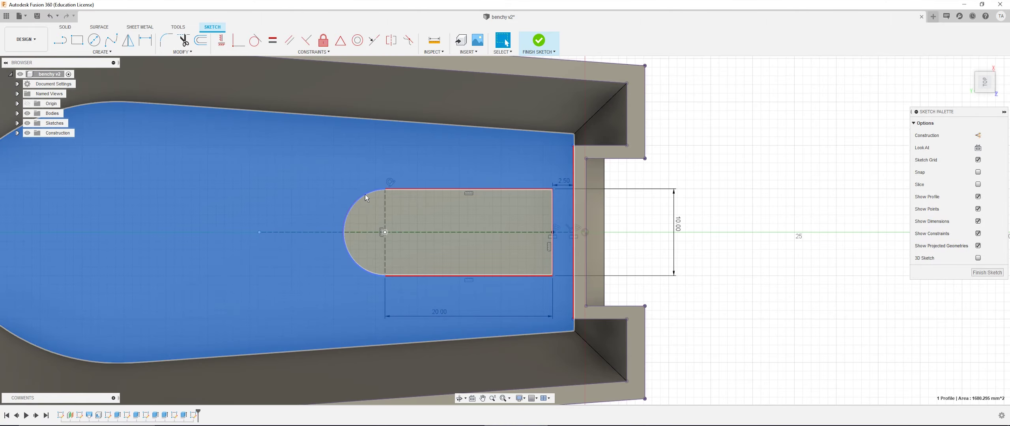
left_click(364, 195)
key("Delete")
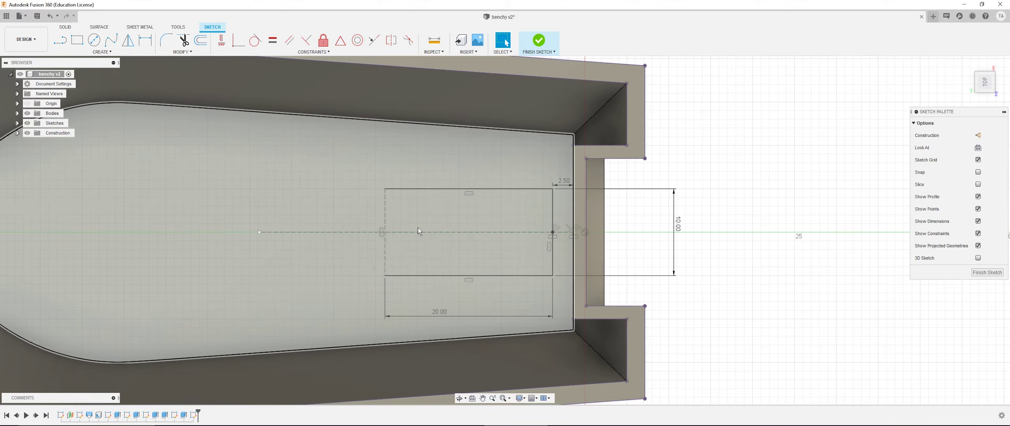
Turn the rectangle's dashed left side back into a normal line.
key("ctrl+z")
key("ctrl+y")
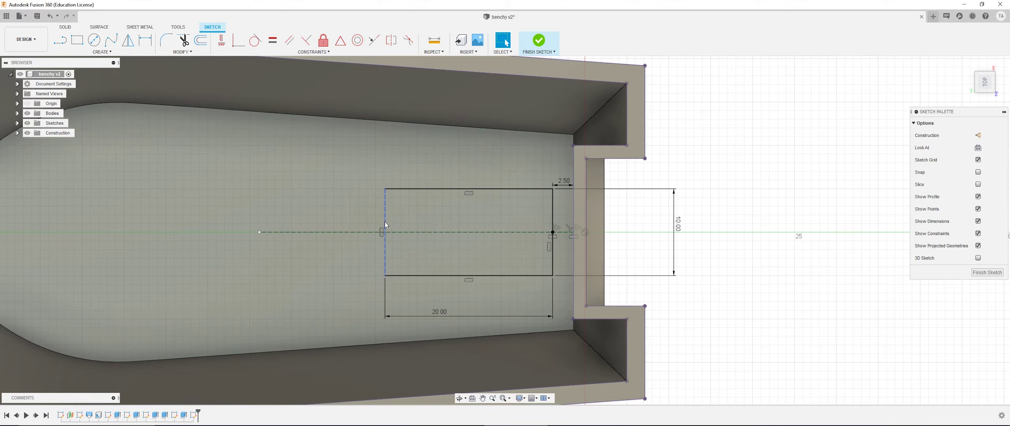
left_click(385, 223)
left_click(978, 135)
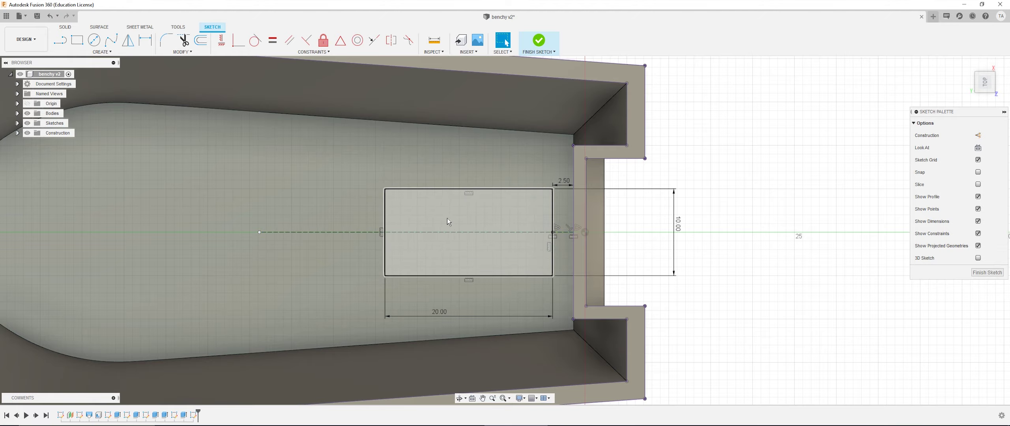
middle_click_drag(447, 219, 443, 228)
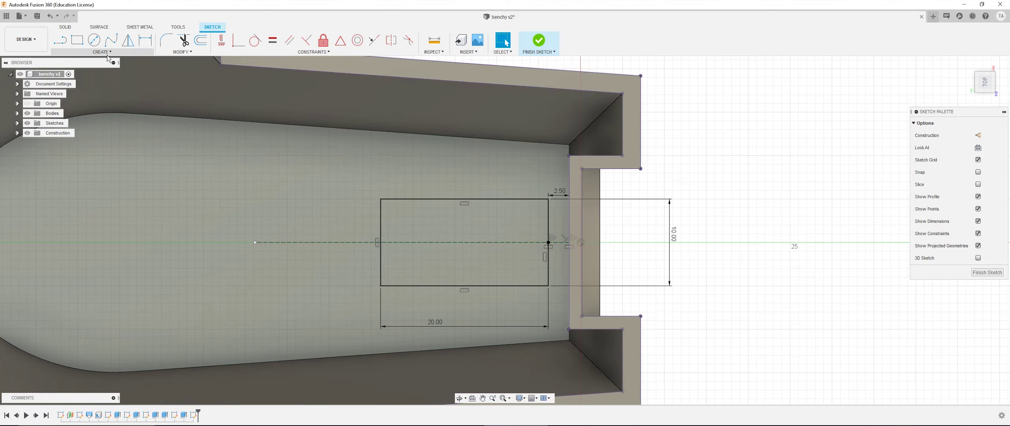
Draw a circle centred on the left edge's midpoint.
left_click(94, 39)
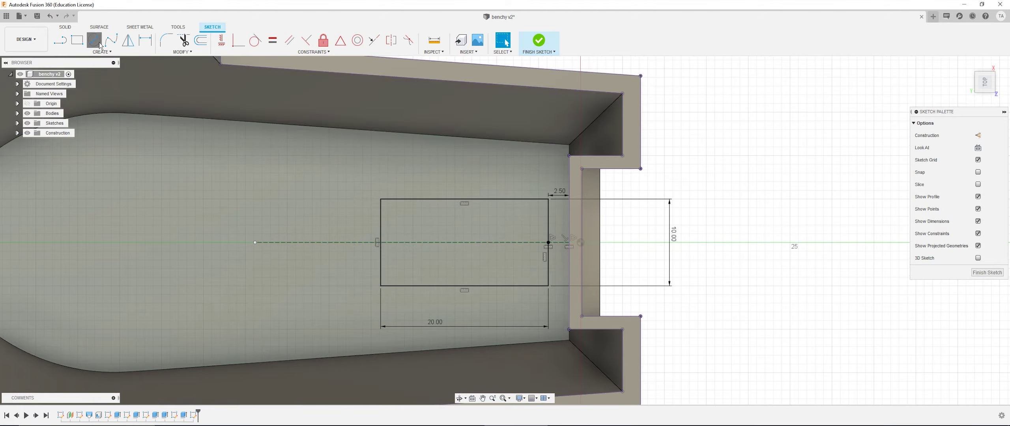
left_click(381, 243)
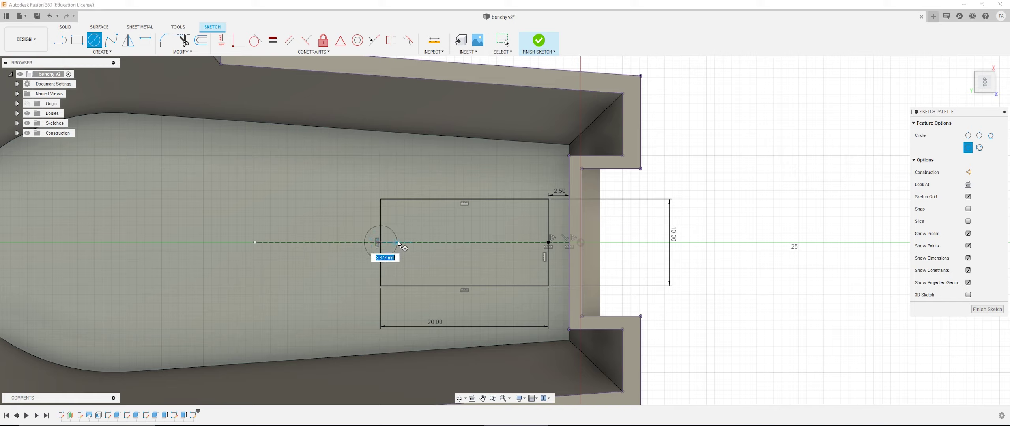
left_click(434, 228)
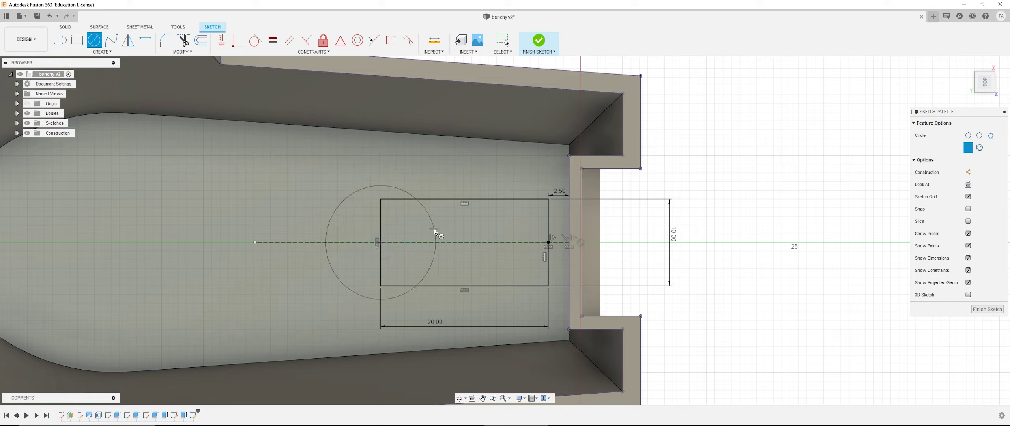
key("Escape")
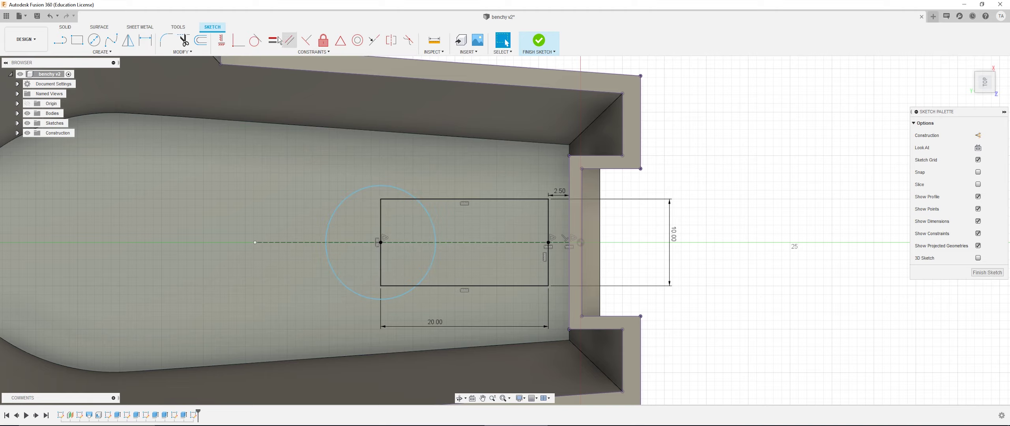
left_click(255, 40)
left_click(408, 195)
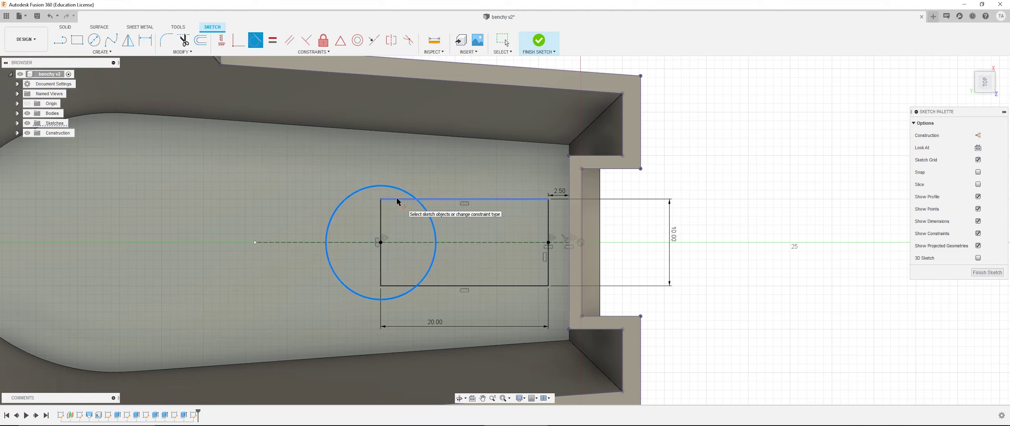
left_click(399, 200)
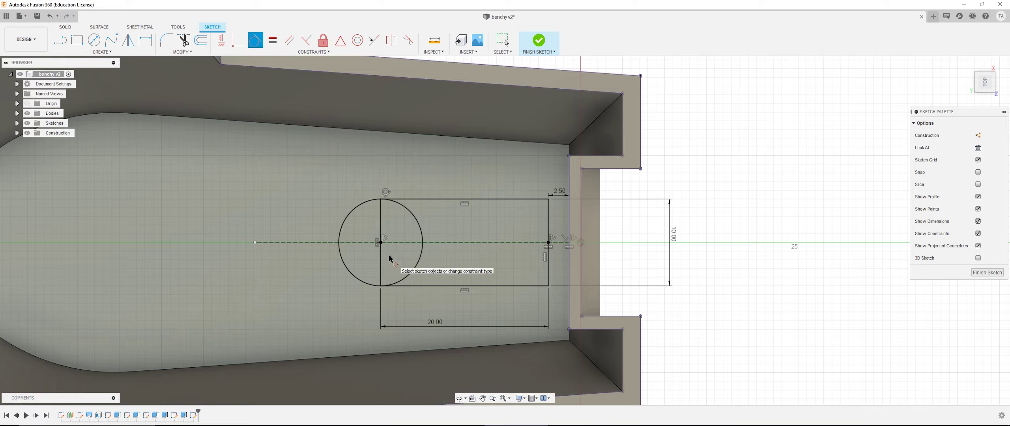
key("Escape")
key("ctrl+z")
Dimension the circle's diameter to 10 mm, placing the Ø10.00 label left of it.
key("d")
left_click(399, 189)
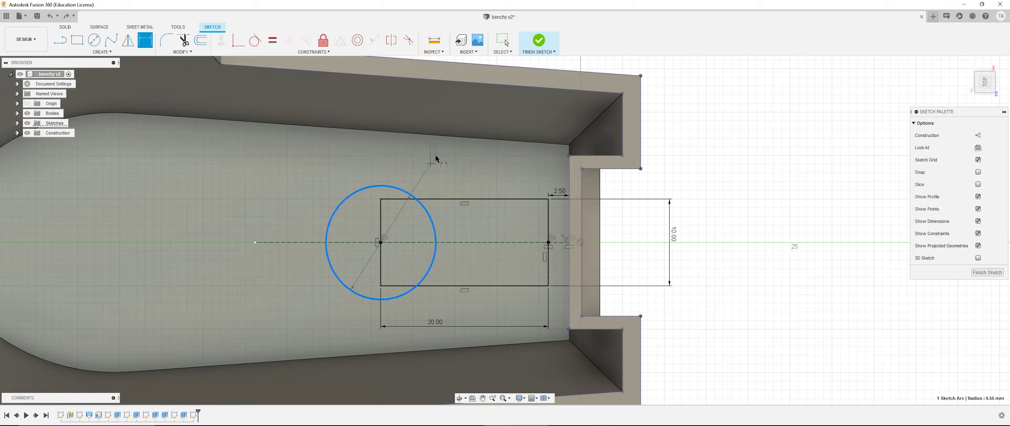
left_click(436, 155)
type("10")
key("Return")
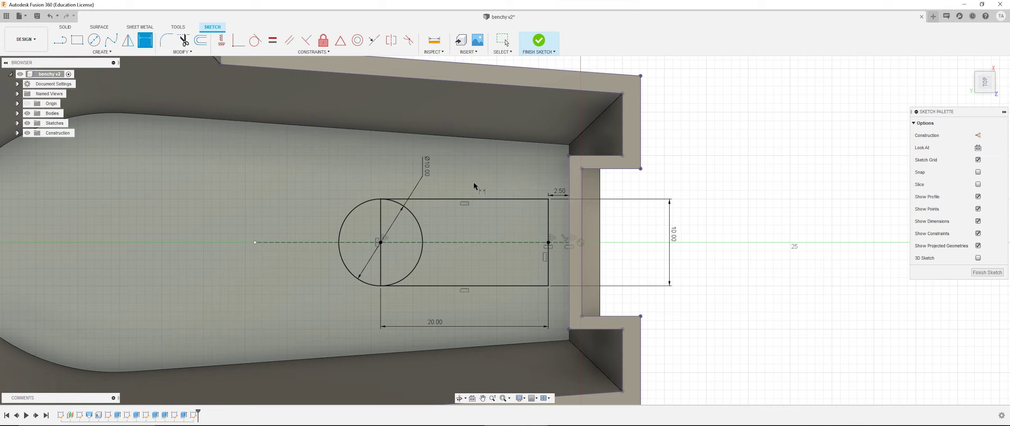
key("Escape")
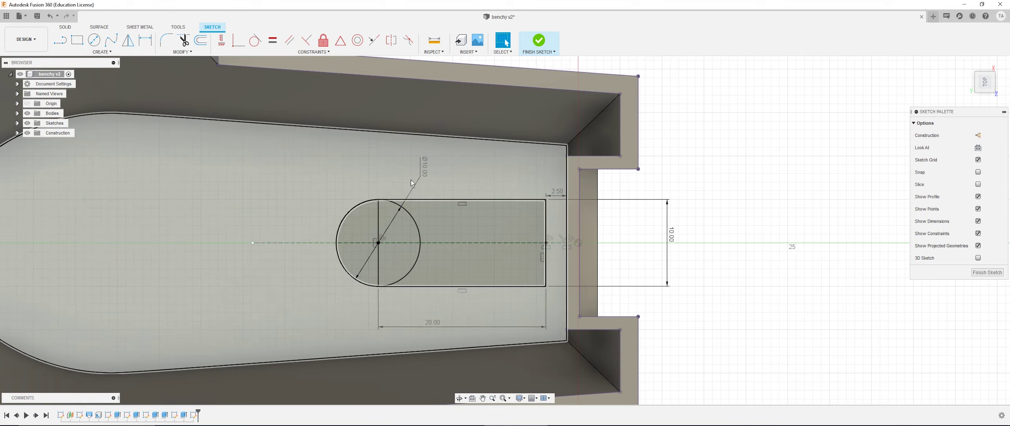
left_click_drag(411, 182, 262, 211)
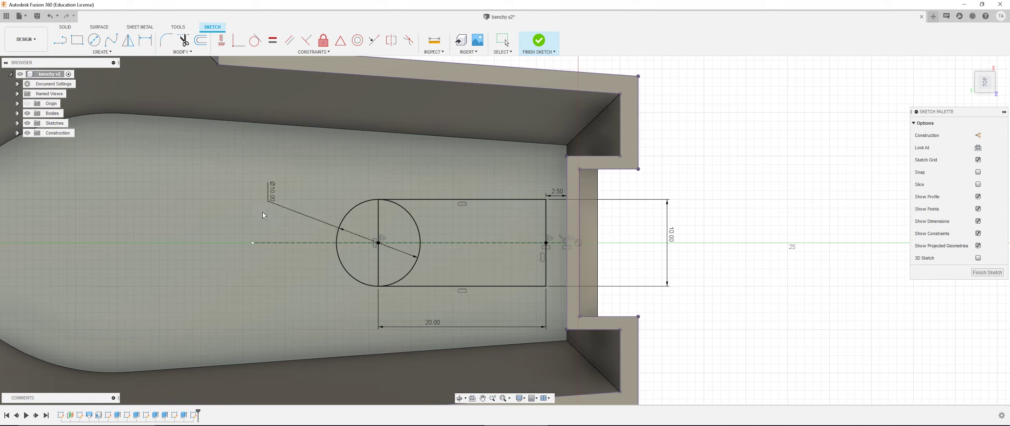
Make the vertical line through the circle's centre a construction line.
left_click(379, 226)
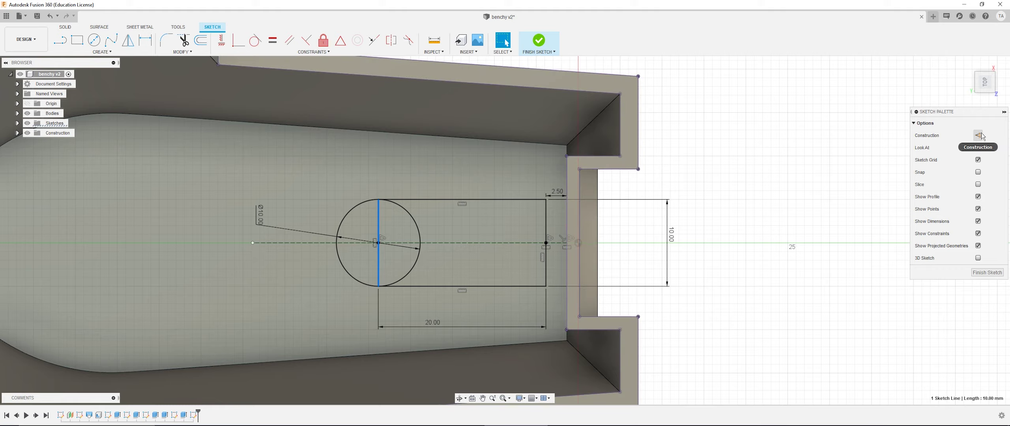
key("Escape")
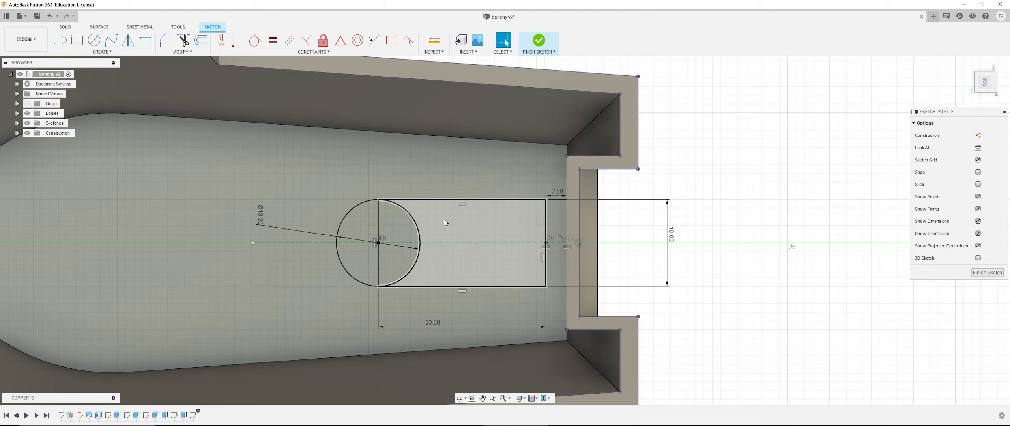
left_click(379, 223)
left_click(978, 136)
key("Escape")
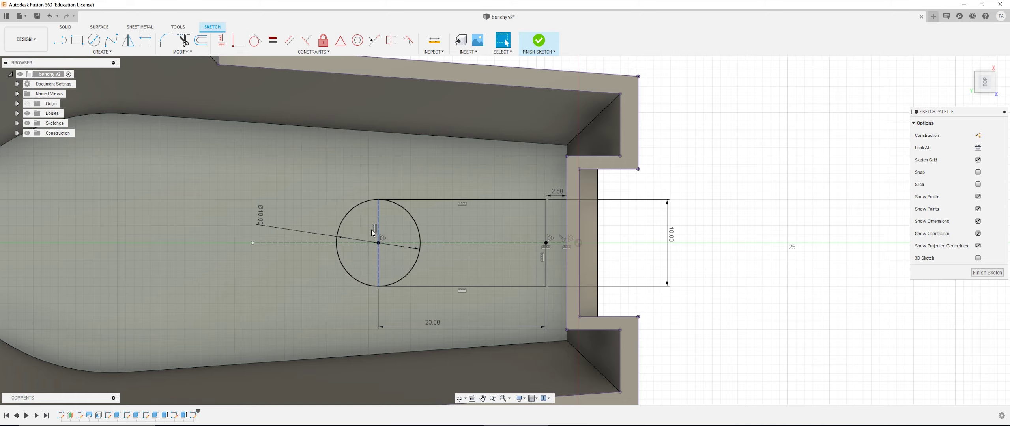
left_click(413, 223)
key("Escape")
Trim away the circle's upper-right and lower-right quarters.
left_click(184, 40)
left_click(415, 222)
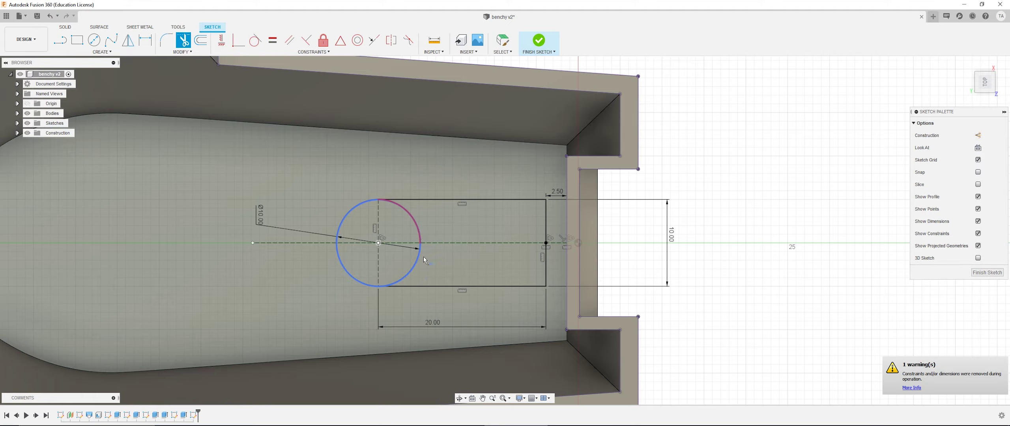
scroll(414, 268, "down", 3)
left_click(413, 268)
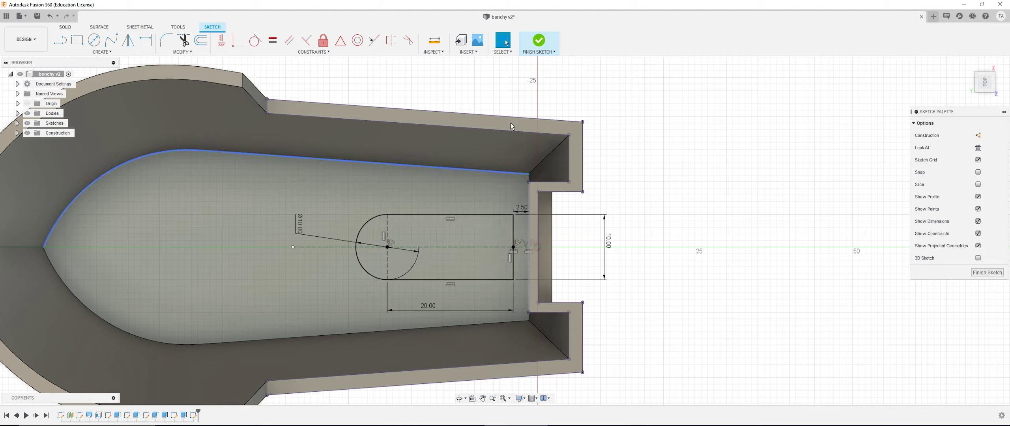
Finish the sketch and extrude the slot profile down 24.55 mm as a cut through the floor.
left_click(539, 40)
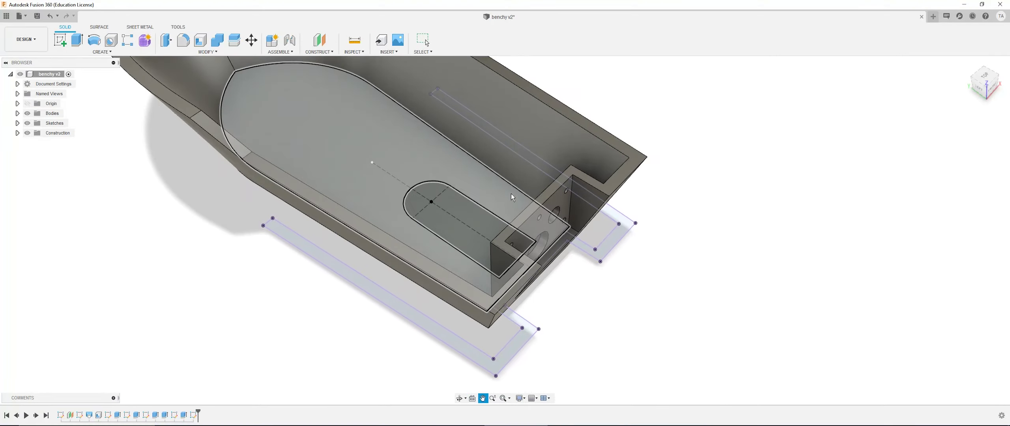
key("e")
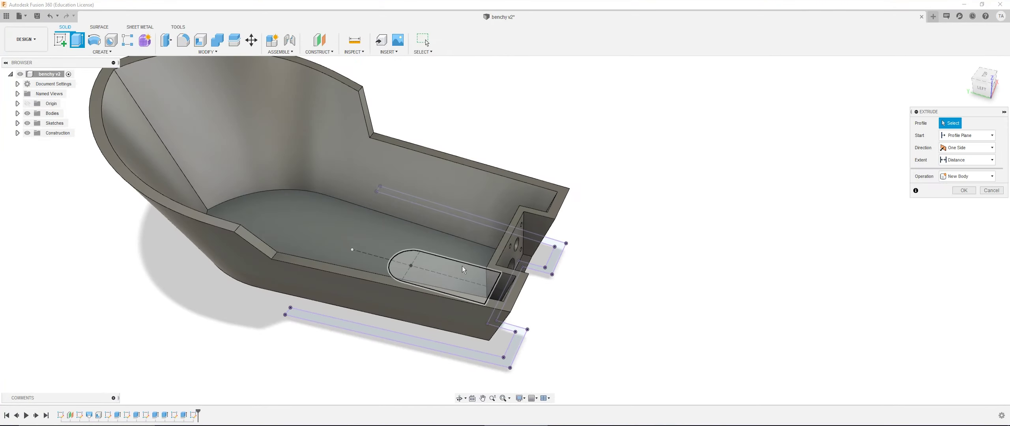
left_click(453, 266)
left_click_drag(441, 264, 446, 345)
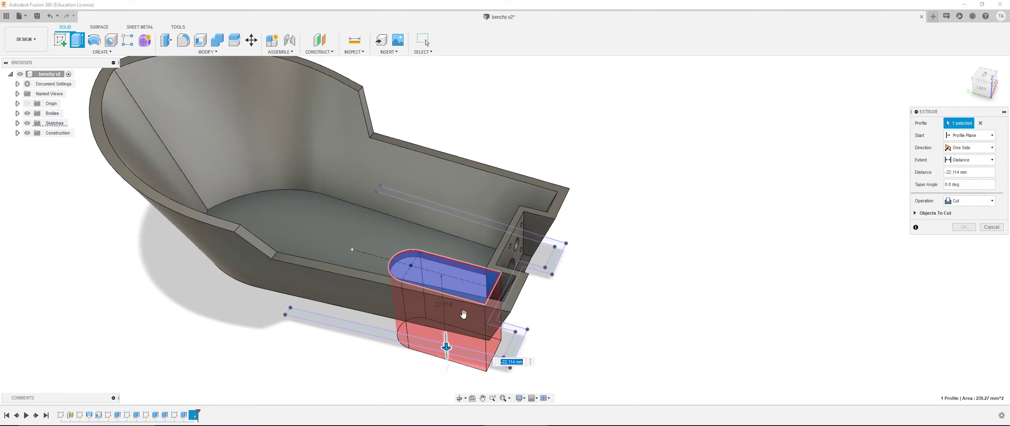
middle_click_drag(462, 313, 451, 254, "shift")
mouse_move(402, 379)
left_mouse_down()
mouse_move(410, 338)
mouse_move(415, 388)
left_mouse_up()
middle_click_drag(423, 332, 448, 227)
left_click_drag(428, 265, 428, 287)
middle_click_drag(430, 272, 449, 299, "shift")
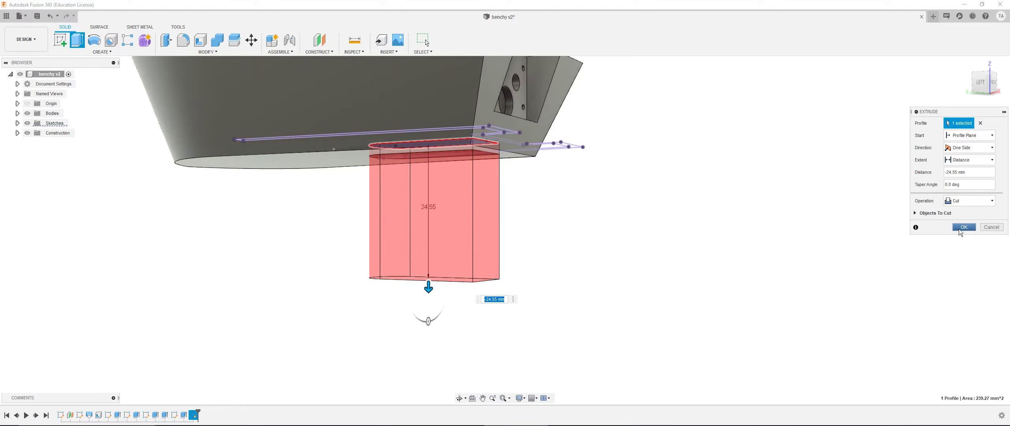
left_click(964, 227)
scroll(775, 231, "down", 2)
middle_click_drag(508, 278, 413, 224, "shift")
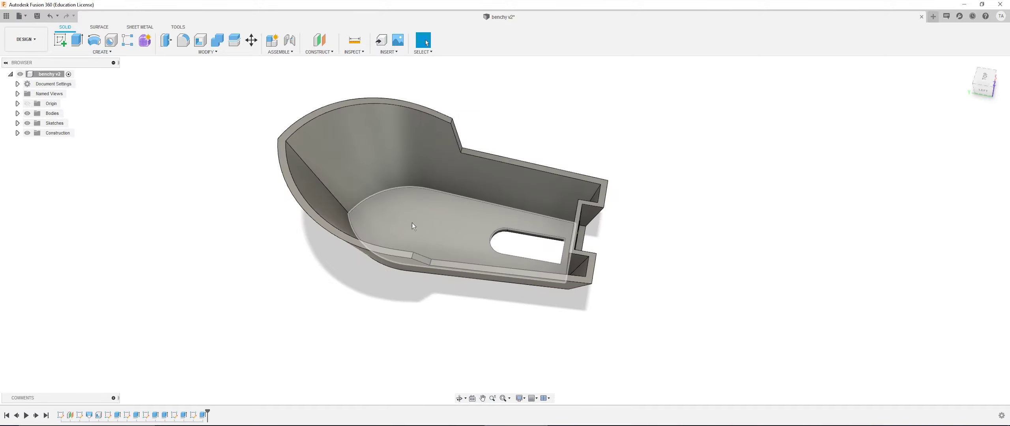